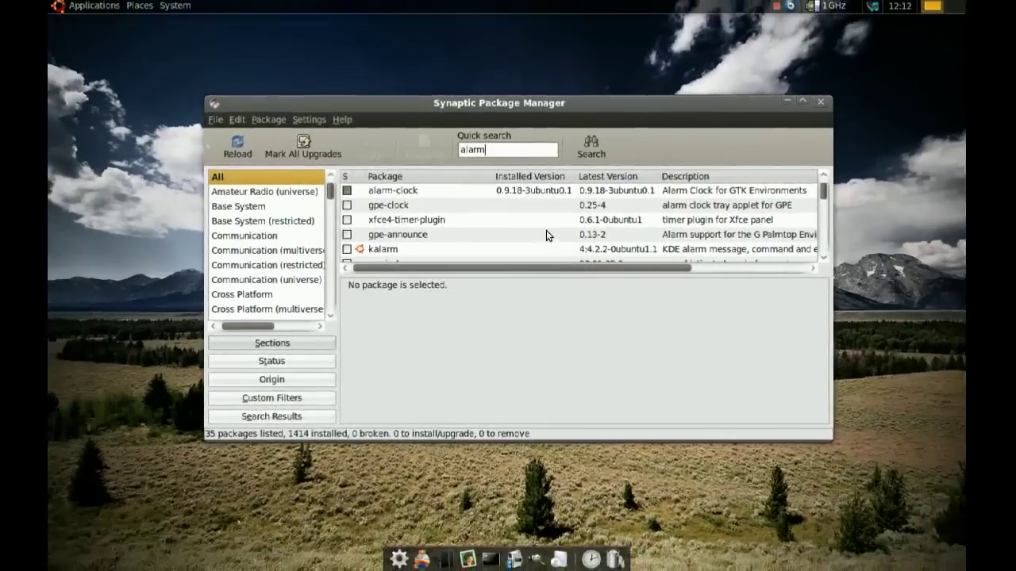
Step: Close Synaptic Package Manager now that alarm-clock shows as installed
click(818, 102)
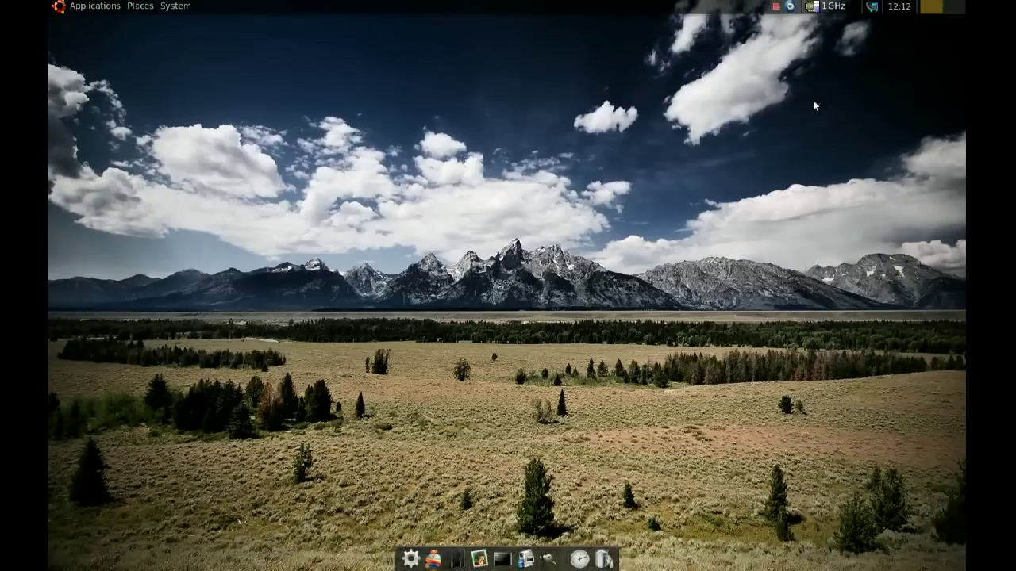
Step: Launch Alarm Clock from Applications > Accessories in the top panel
click(74, 10)
mouse_move(88, 26)
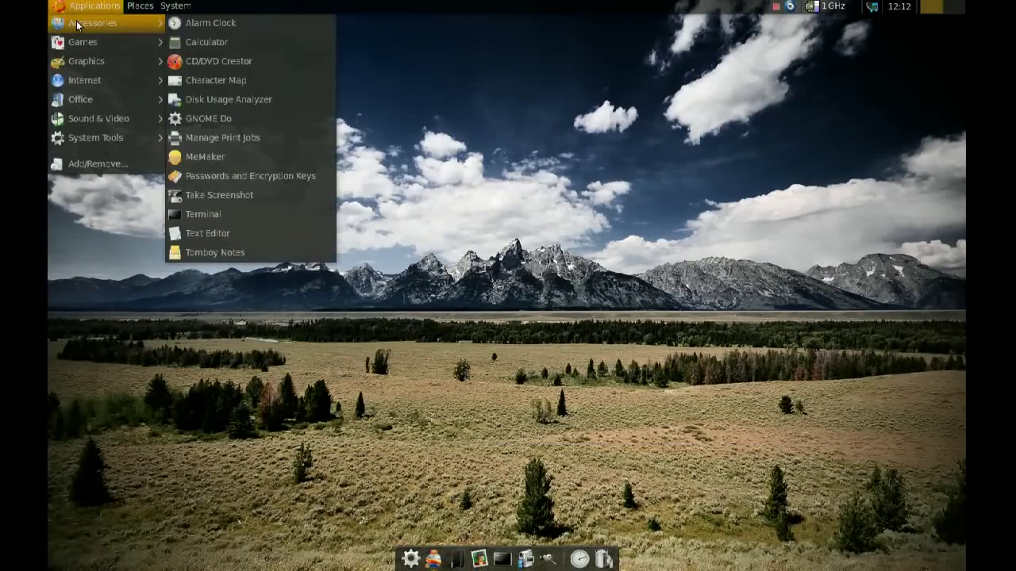
click(252, 25)
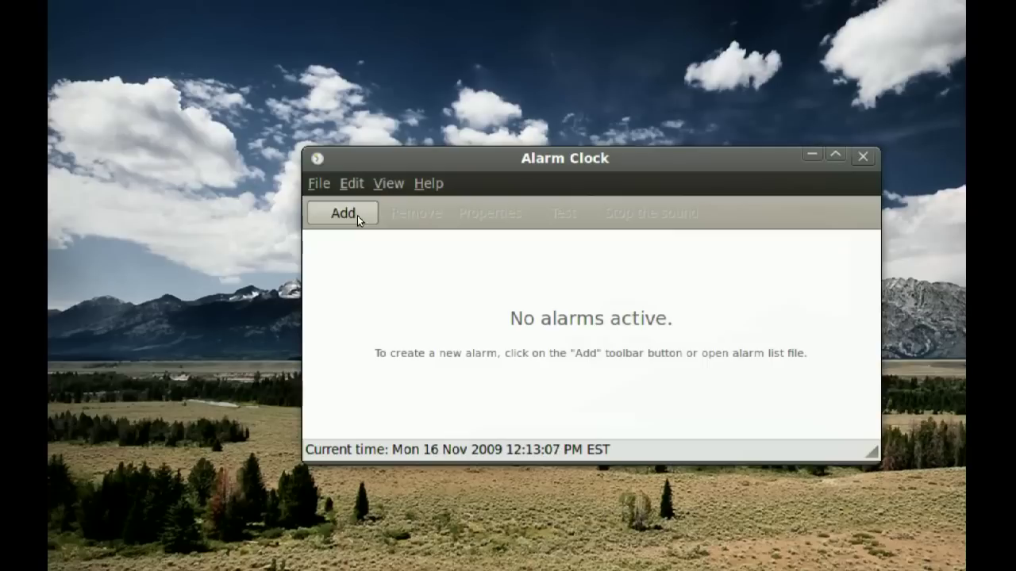
Step: Add a new alarm using 'Create simple counter' and confirm
click(279, 195)
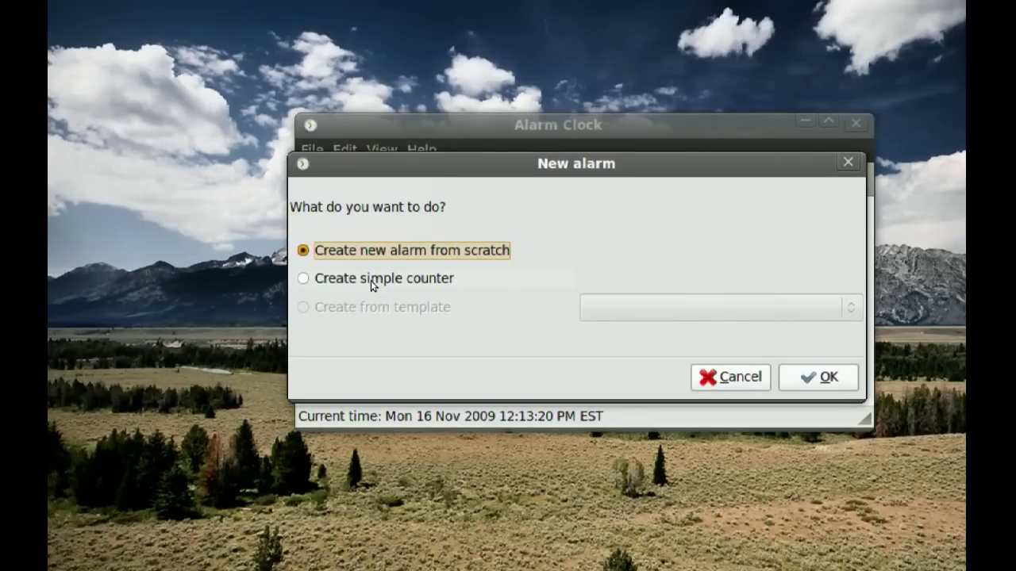
click(362, 279)
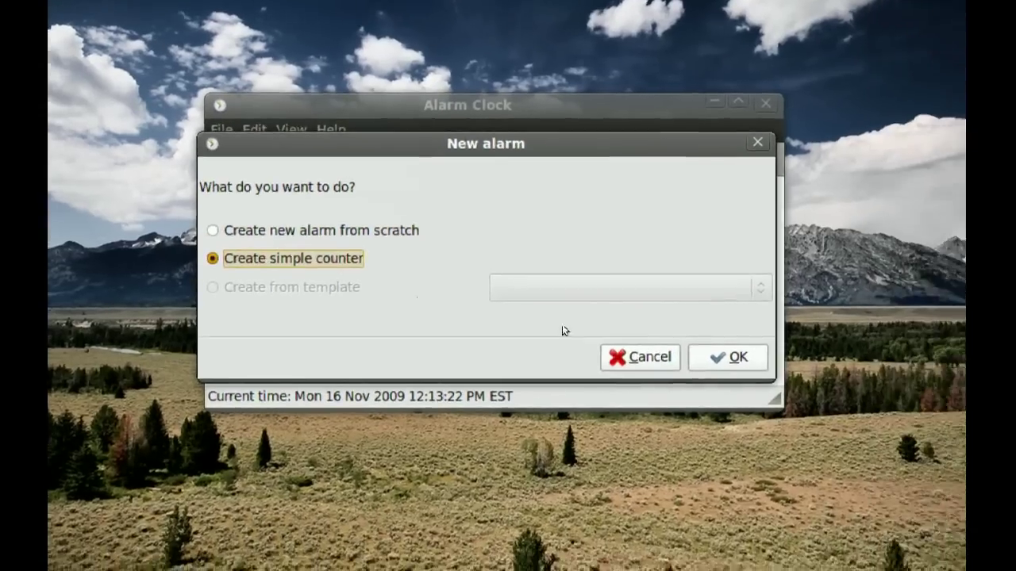
click(667, 347)
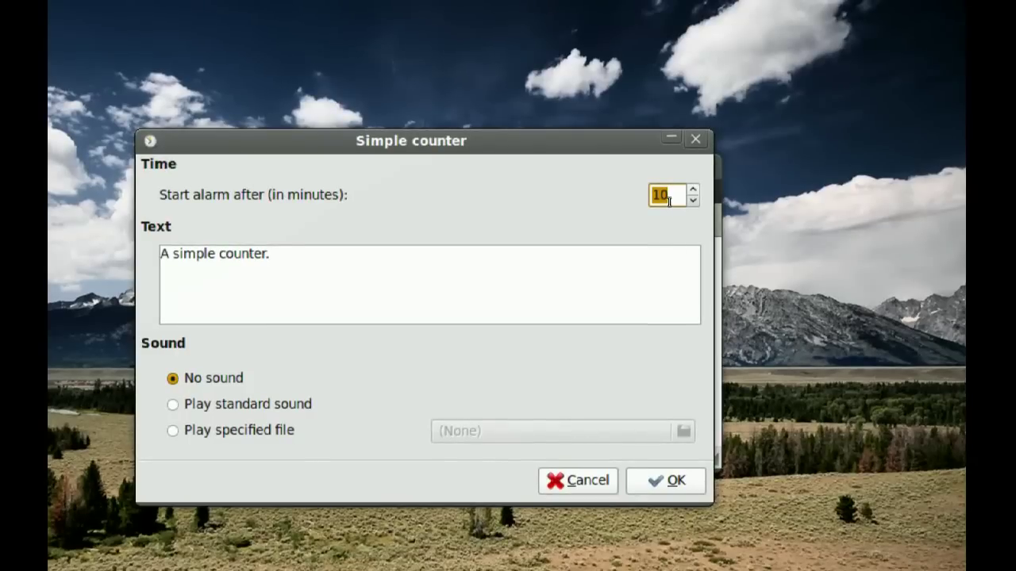
Step: Set the counter delay to 20 minutes and its text to 'Conferance'
drag(669, 202, 655, 198)
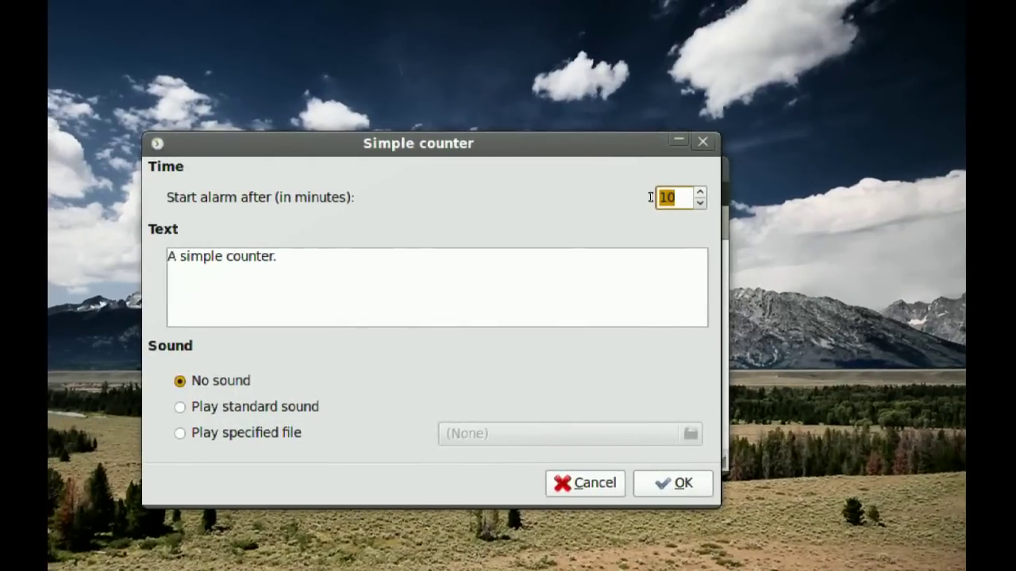
text(20)
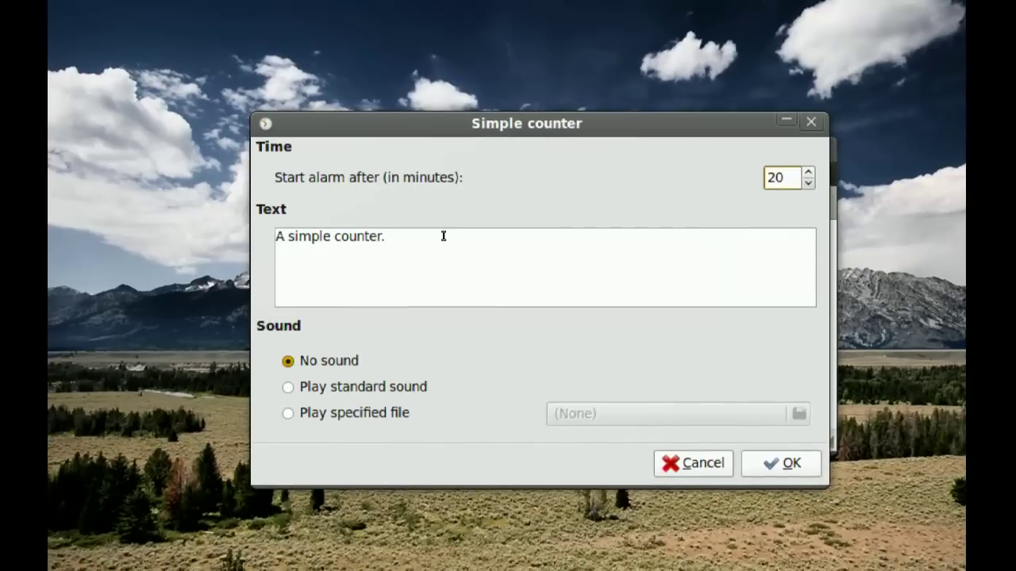
drag(335, 258, 227, 255)
drag(368, 235, 311, 236)
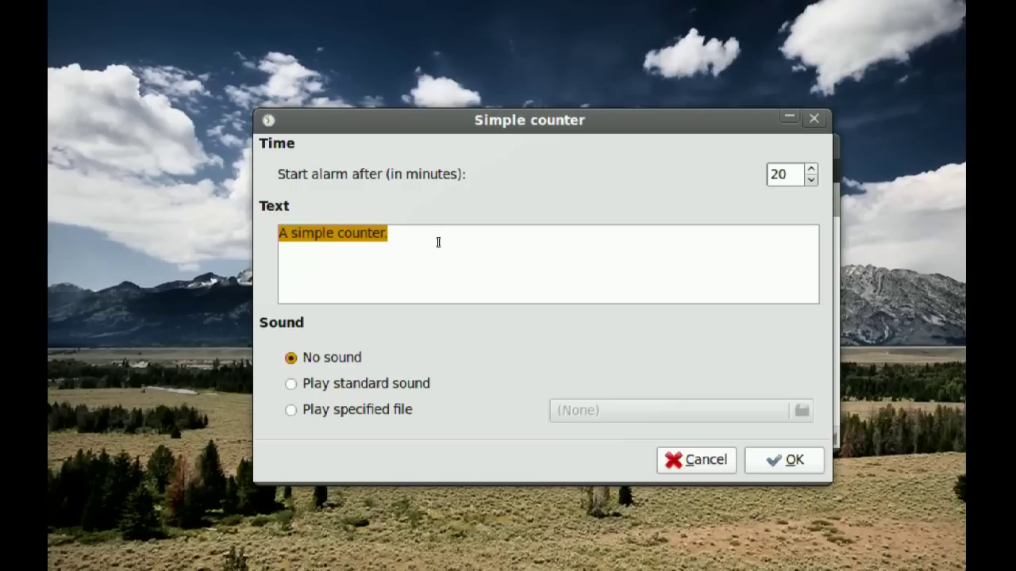
text(Conferan)
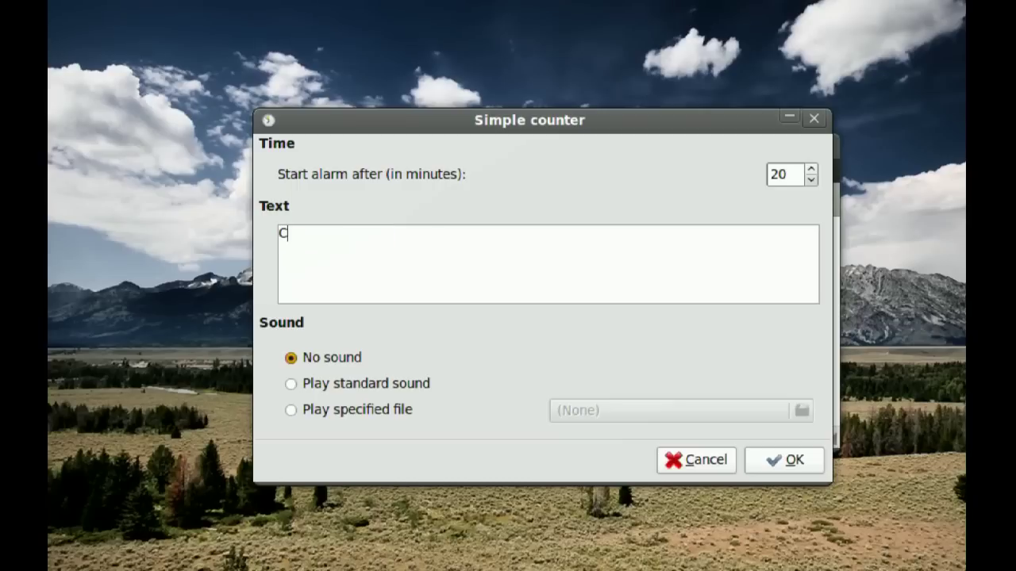
text(ce)
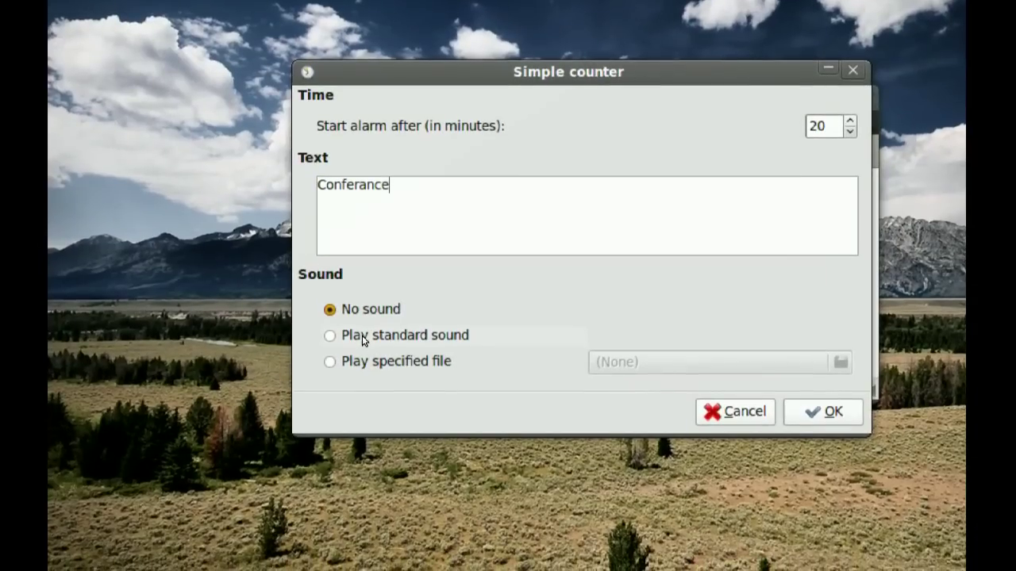
Step: Switch the counter sound to 'Play specified file' and choose the file
click(361, 338)
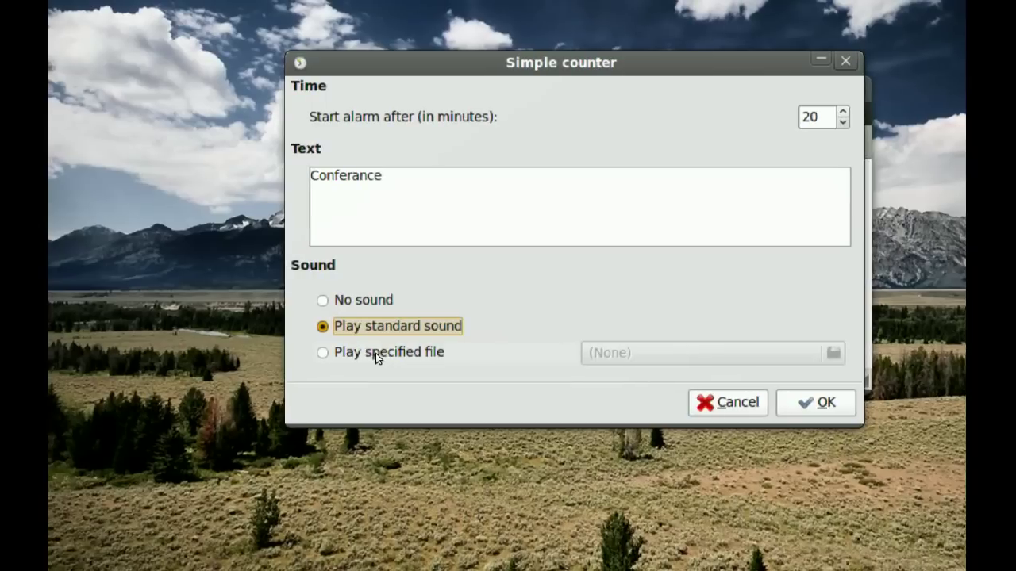
click(375, 354)
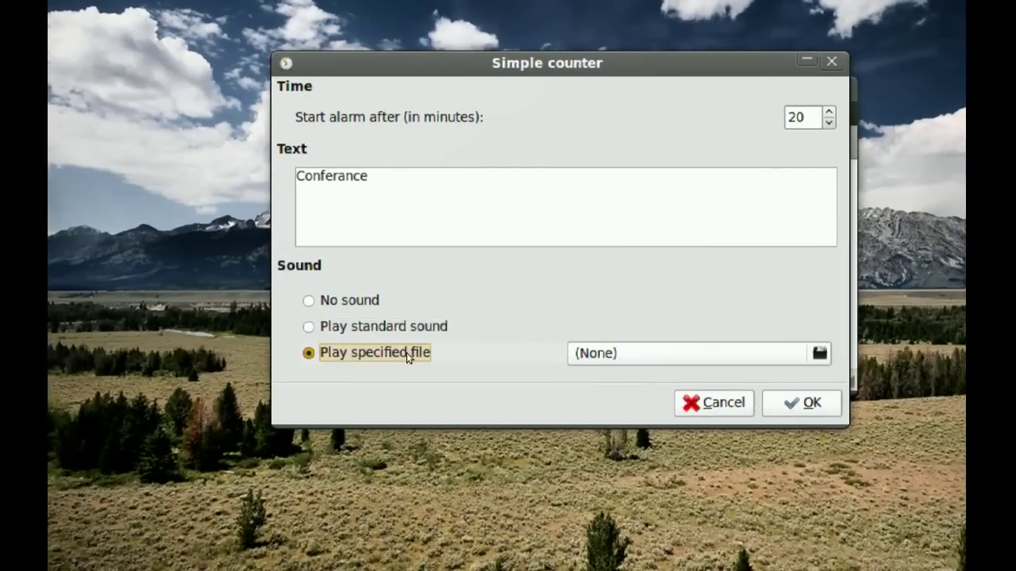
click(631, 355)
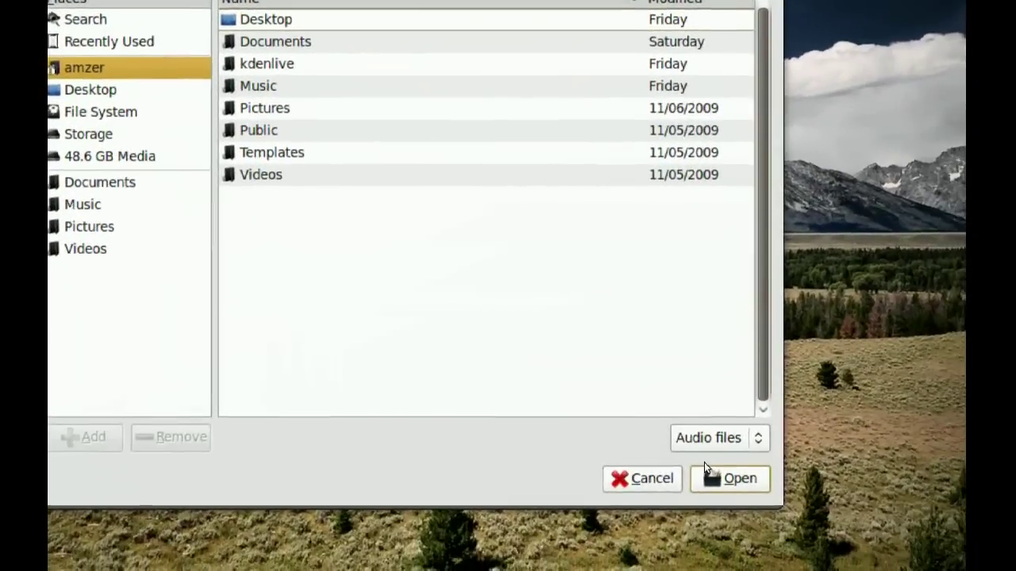
Step: Cancel the sound file chooser and discard the simple counter unsaved
click(674, 473)
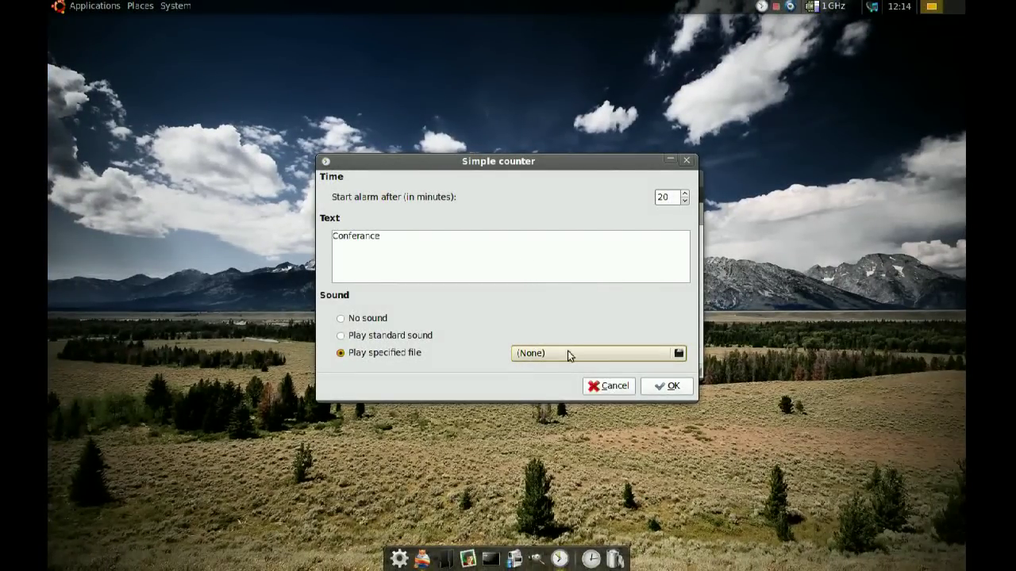
click(602, 387)
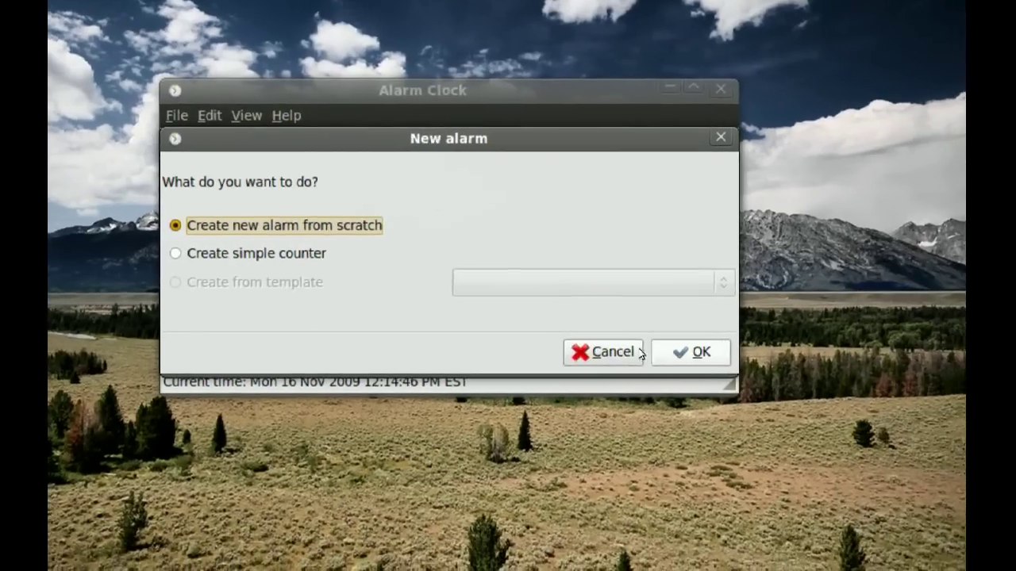
Step: Create an alarm from scratch and rename it from 'Untitled' to 'Conferance'
click(800, 387)
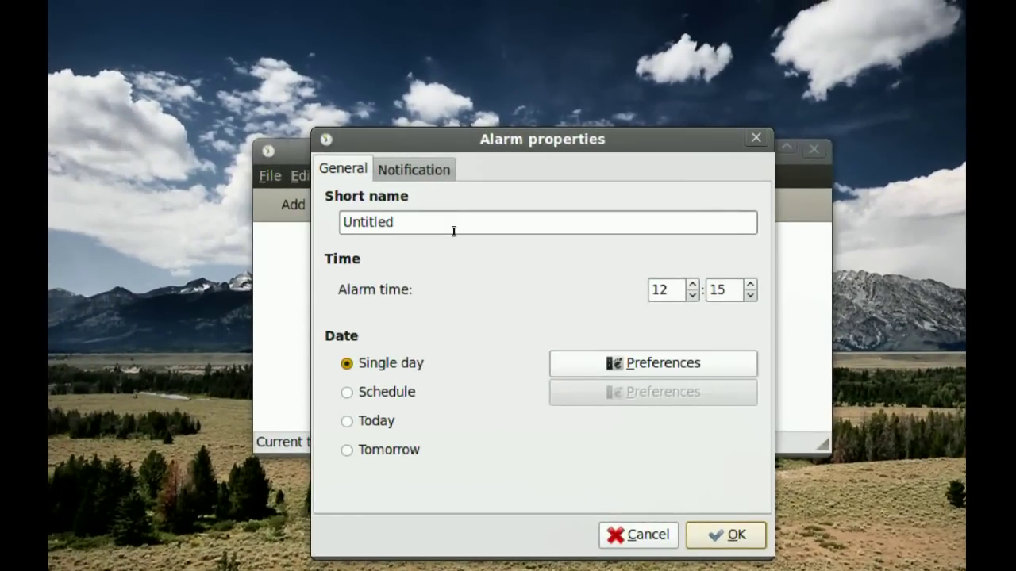
drag(392, 222, 337, 224)
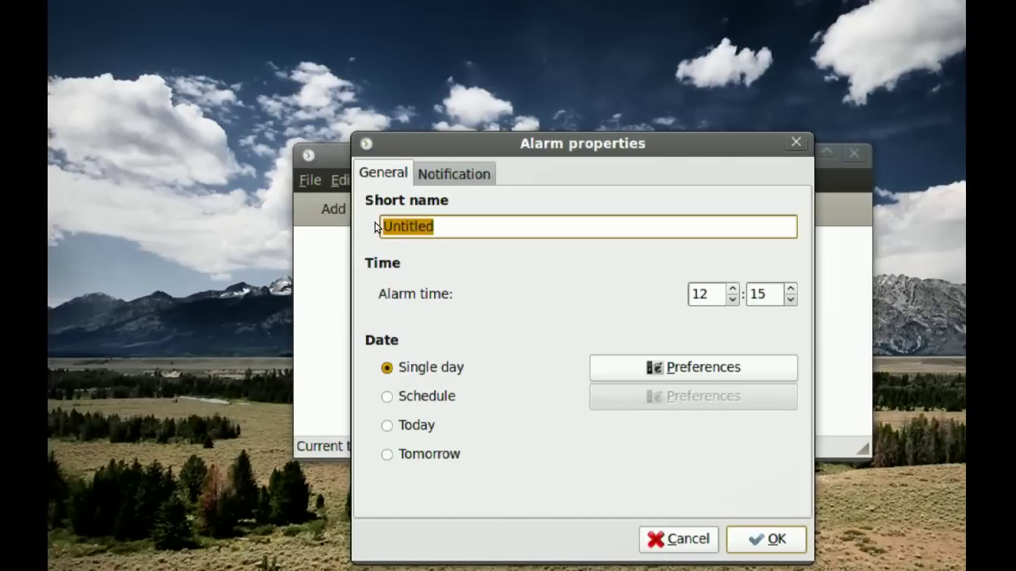
text(Confera)
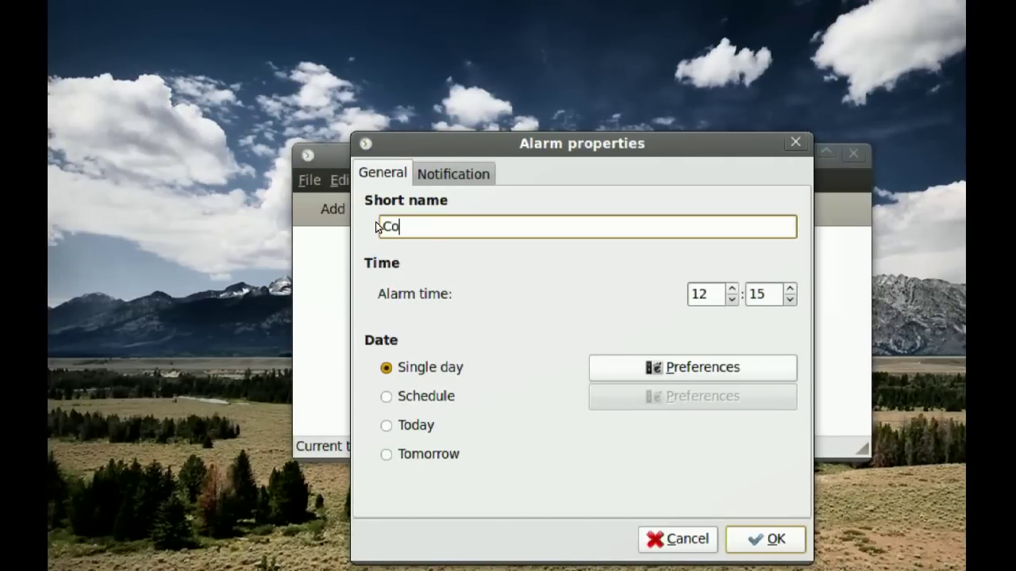
text(nce)
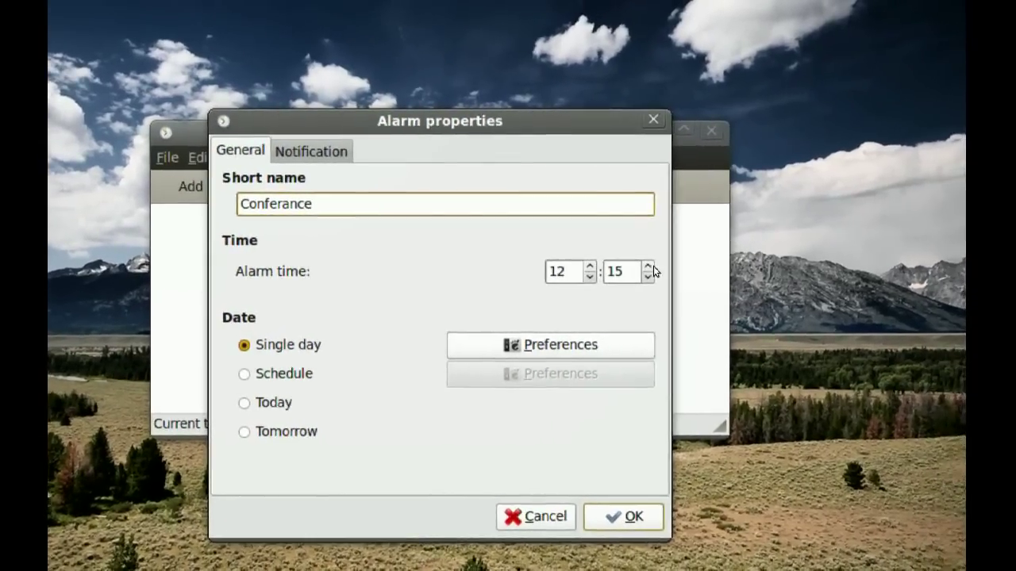
Step: Set the alarm time to 13:19 and open the single-day date chooser
click(673, 264)
click(651, 266)
click(650, 267)
click(651, 267)
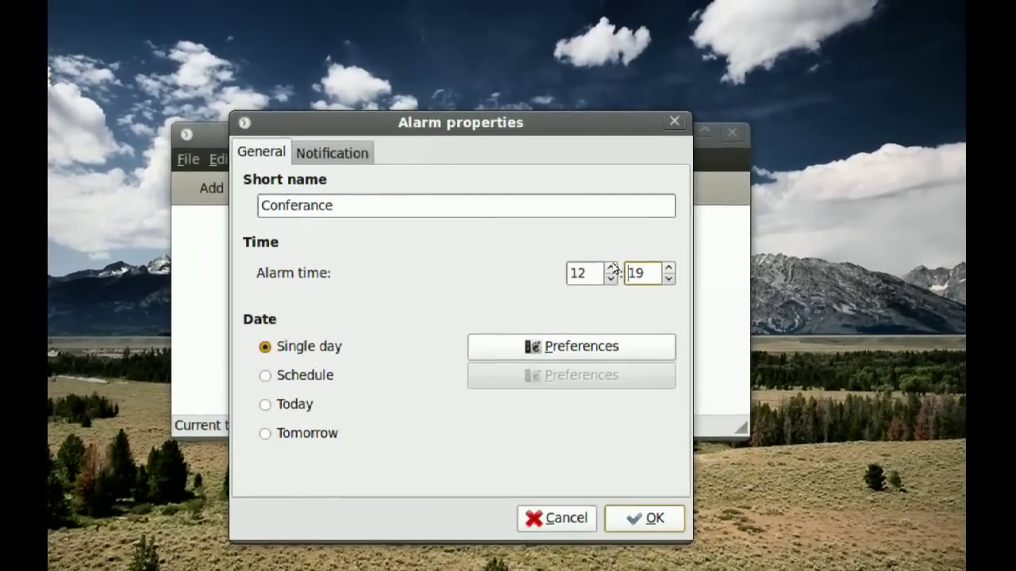
click(611, 268)
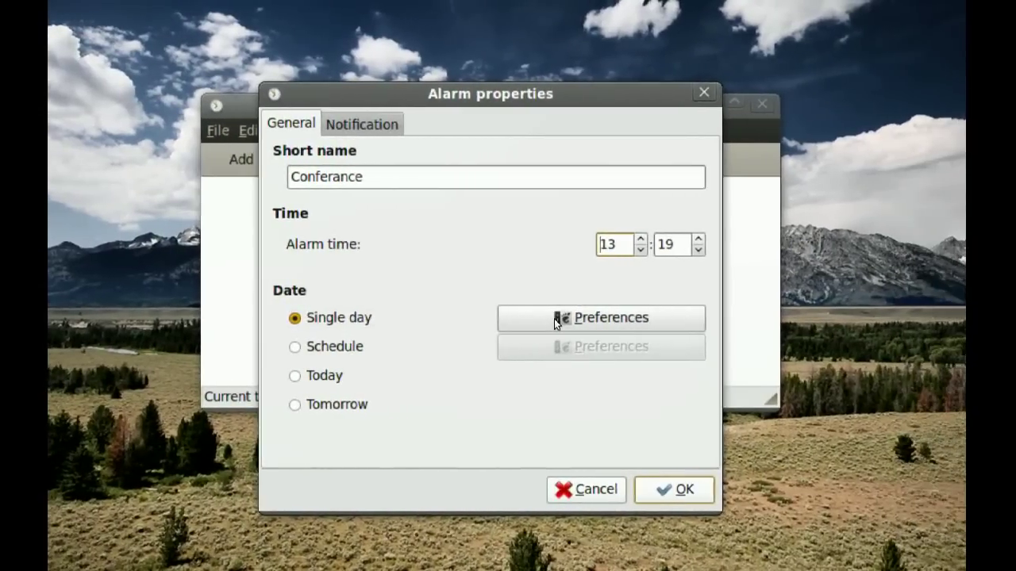
click(555, 319)
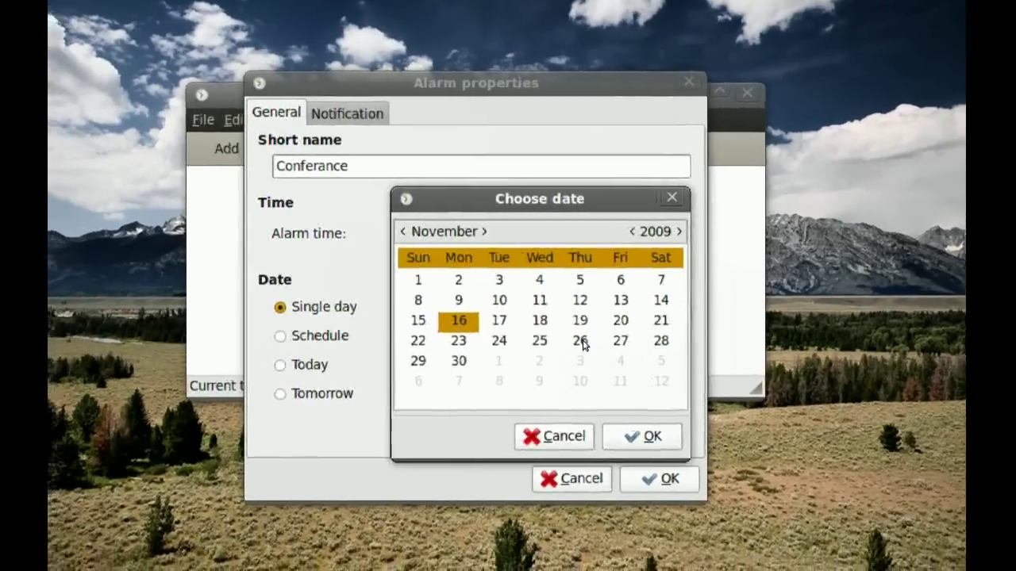
Step: Dismiss the date chooser, set the alarm date to Schedule, and open its settings
click(580, 342)
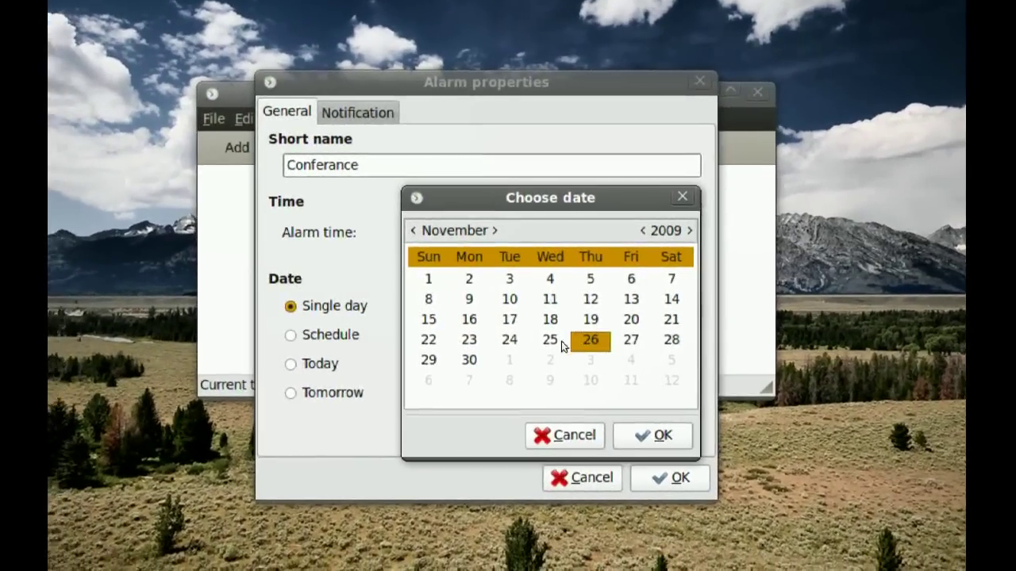
click(581, 300)
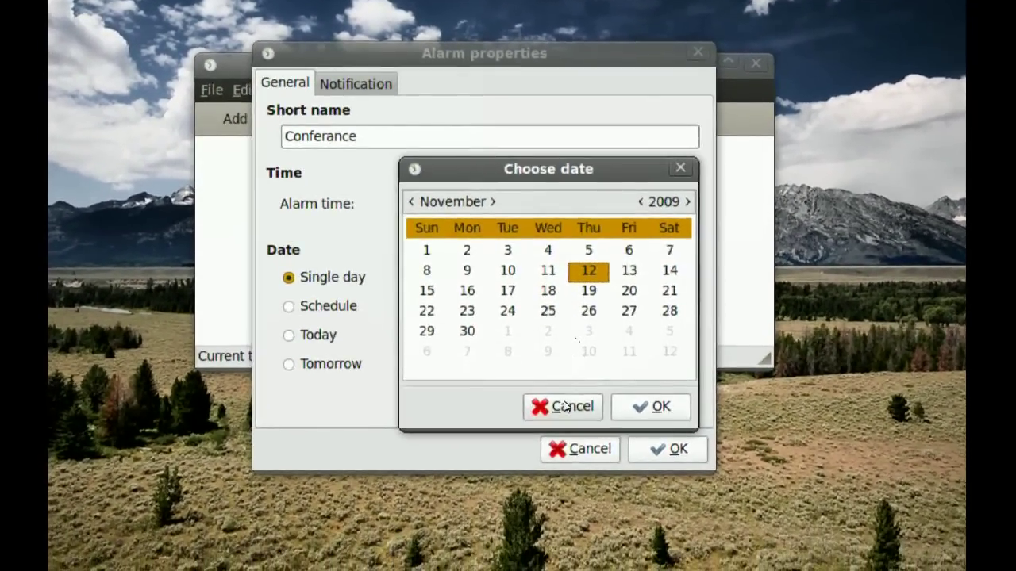
click(560, 441)
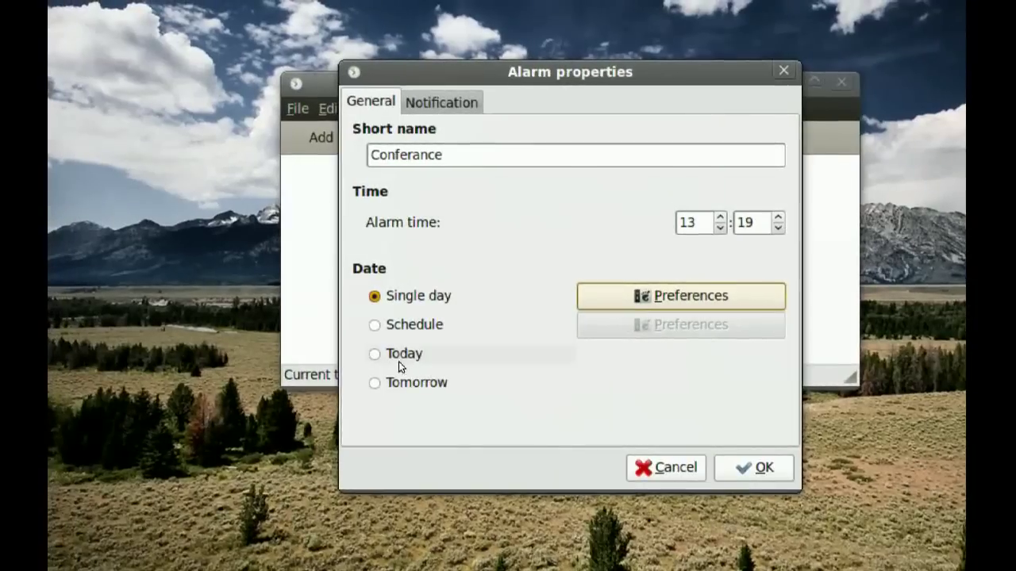
click(396, 358)
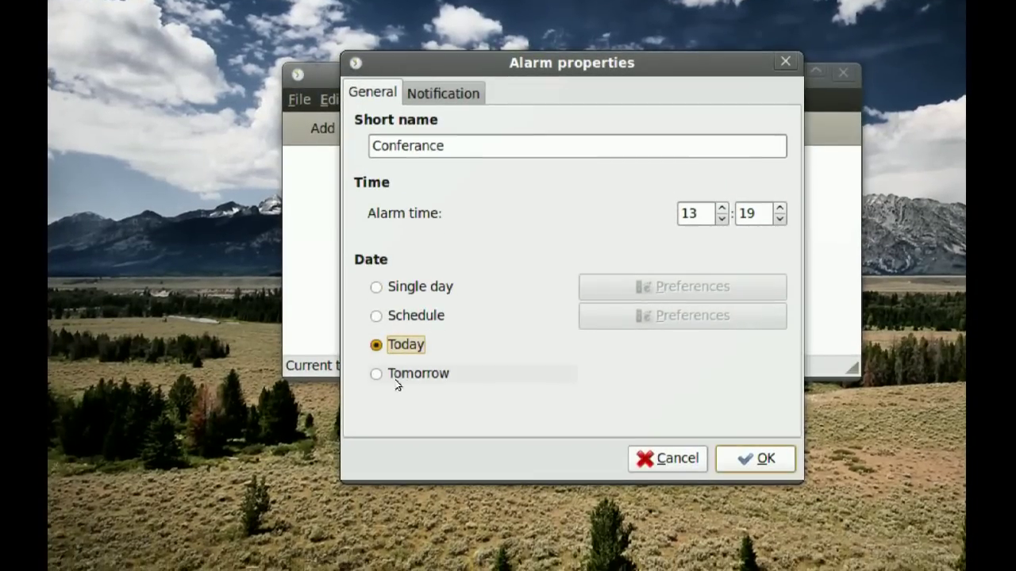
click(393, 385)
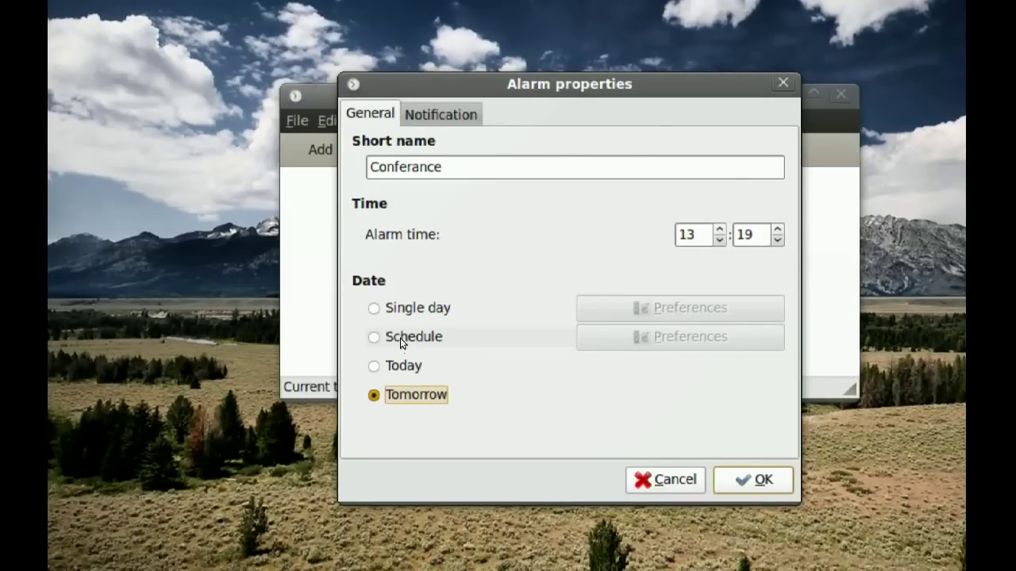
click(400, 338)
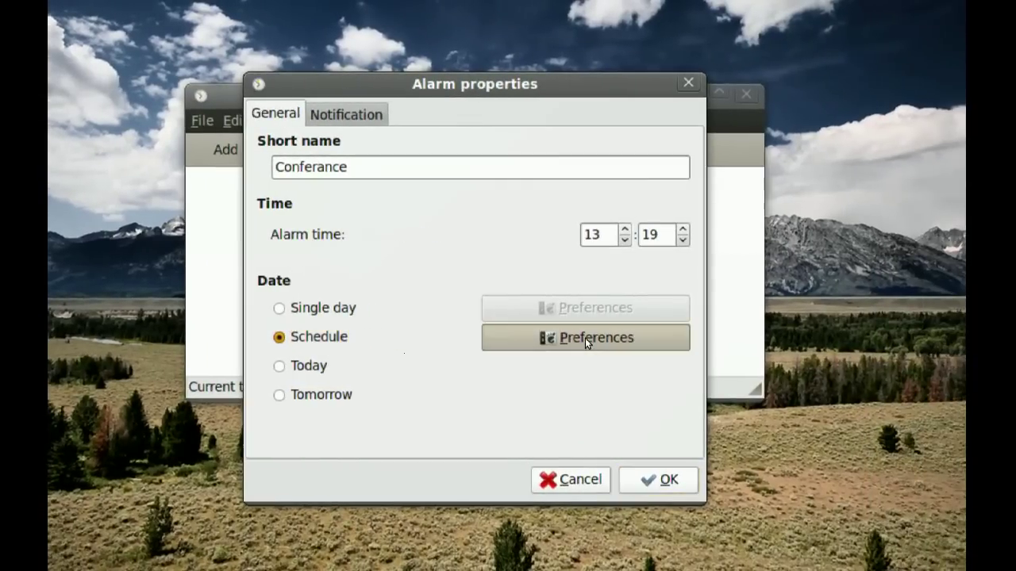
click(586, 341)
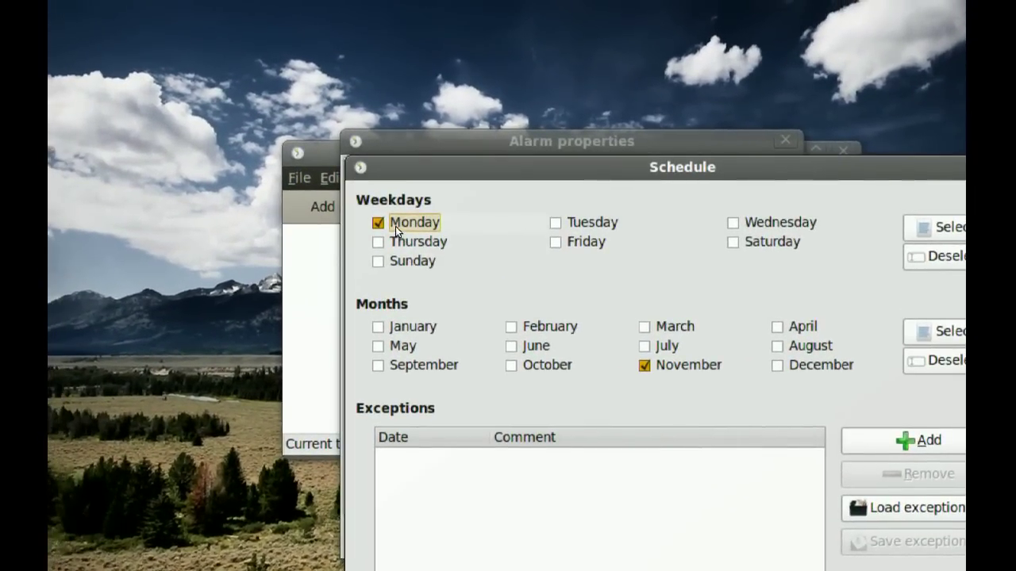
Step: Schedule the alarm for Monday and Friday in every month except June and August
click(562, 243)
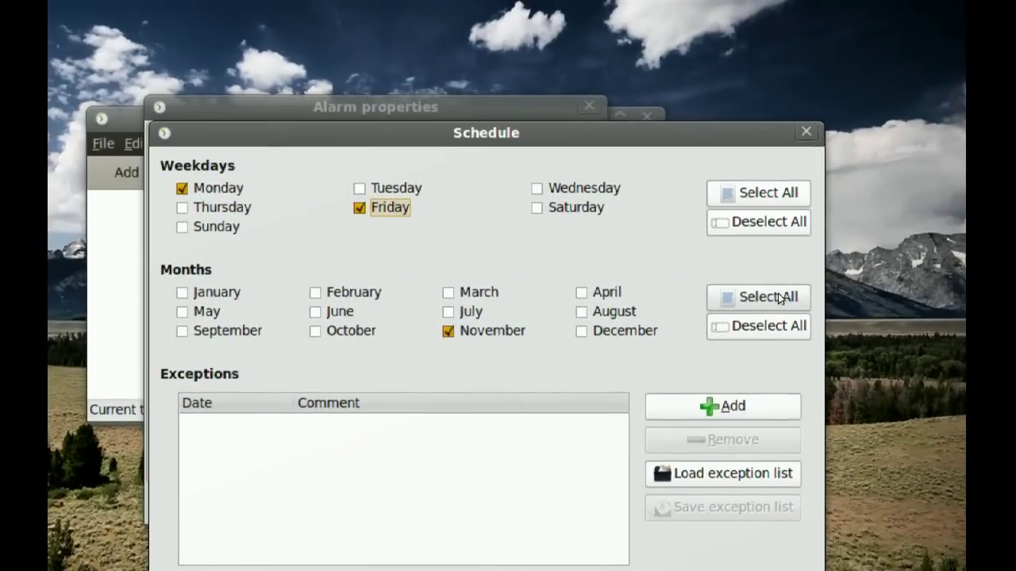
click(841, 291)
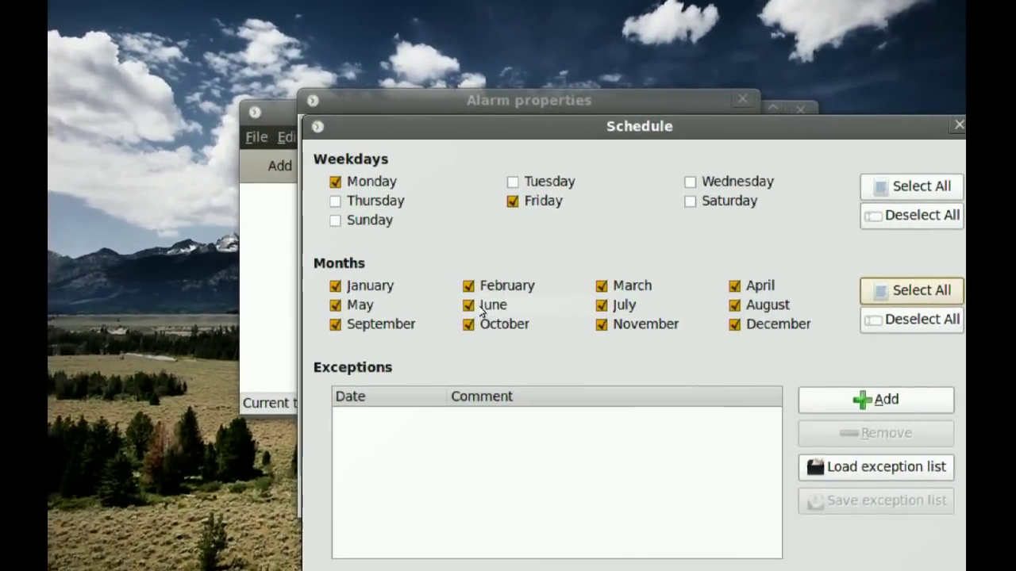
click(458, 310)
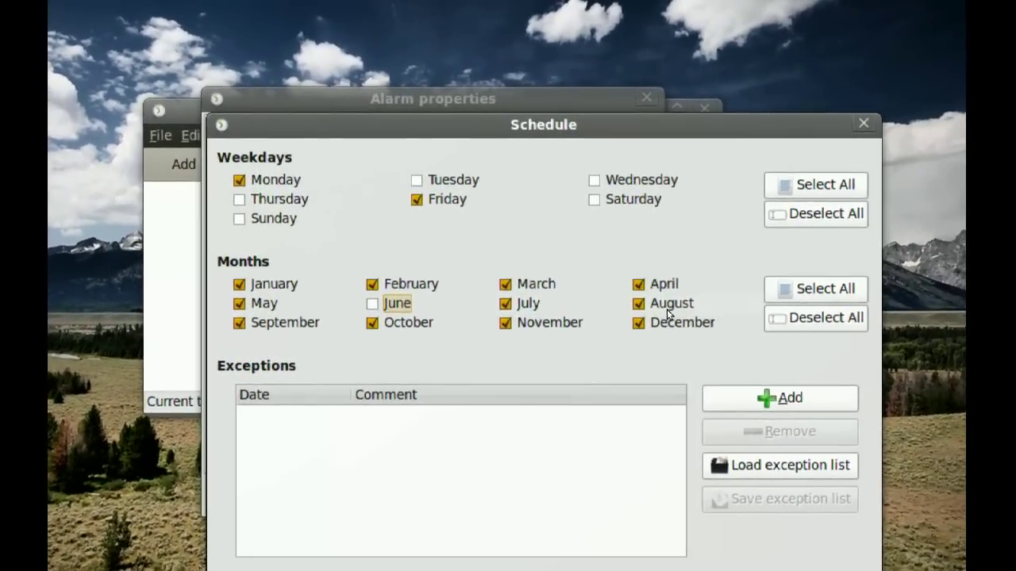
click(671, 304)
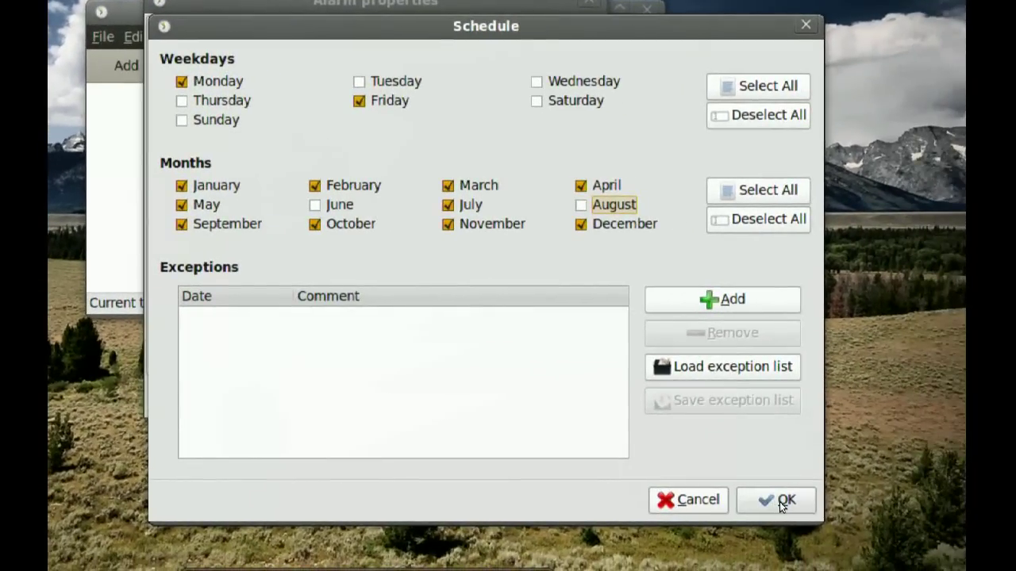
click(857, 522)
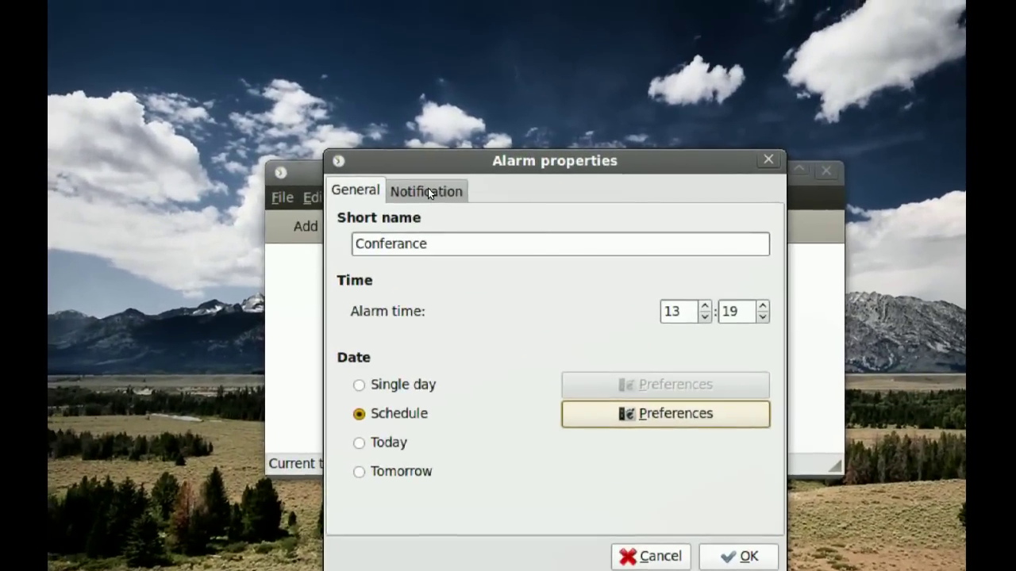
click(409, 178)
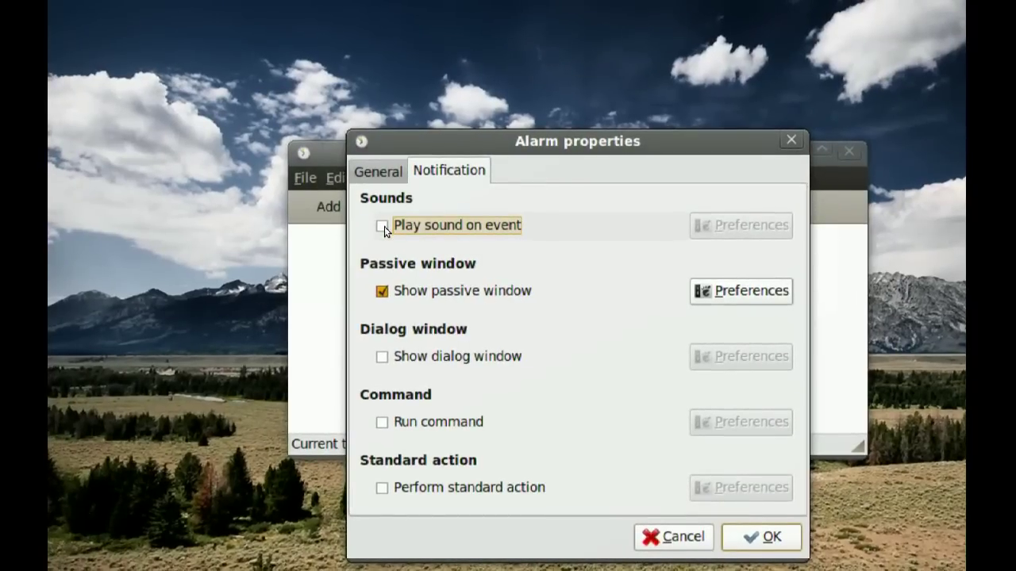
Step: Enable 'Play sound on event' and disable 'Show passive window'
click(383, 227)
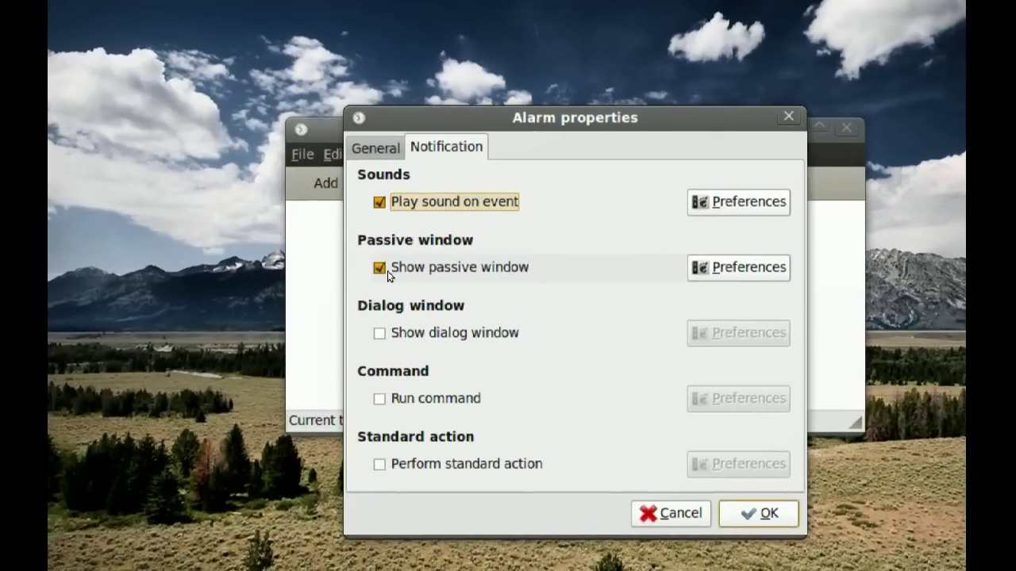
click(384, 270)
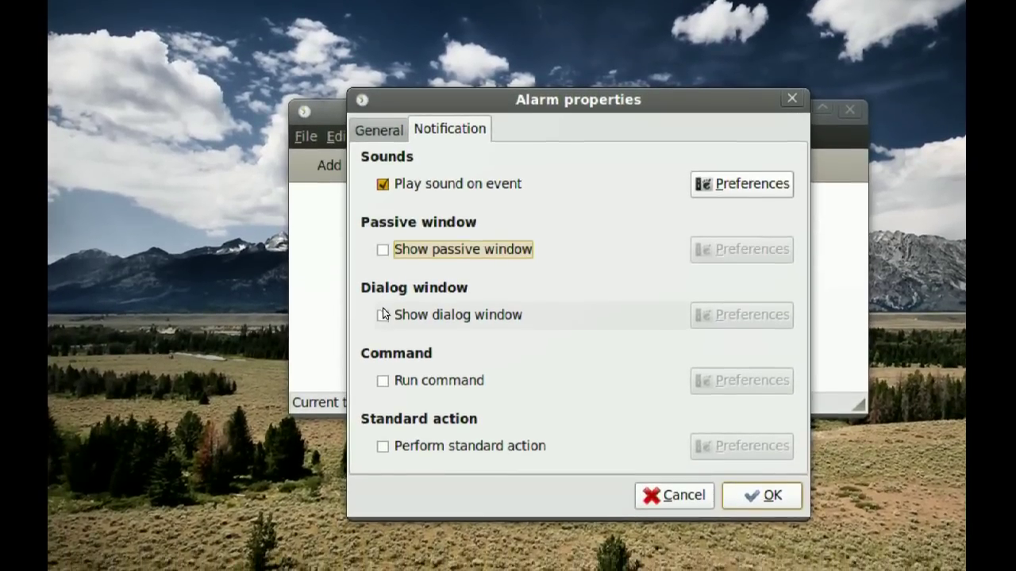
Step: Enable the dialog window, titled 'Reminder' with summary 'Conferance in 20 mins!'
click(383, 314)
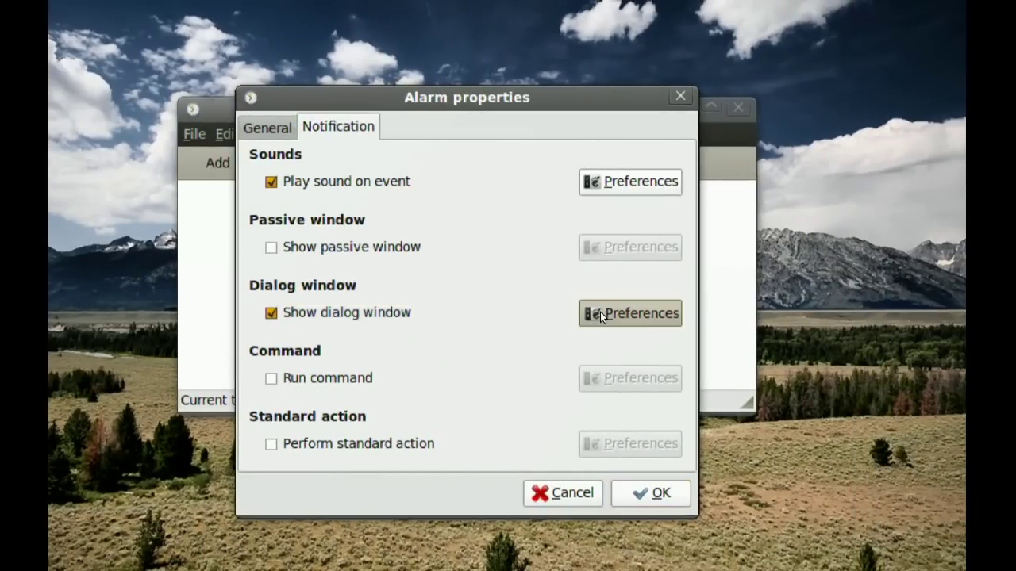
click(600, 312)
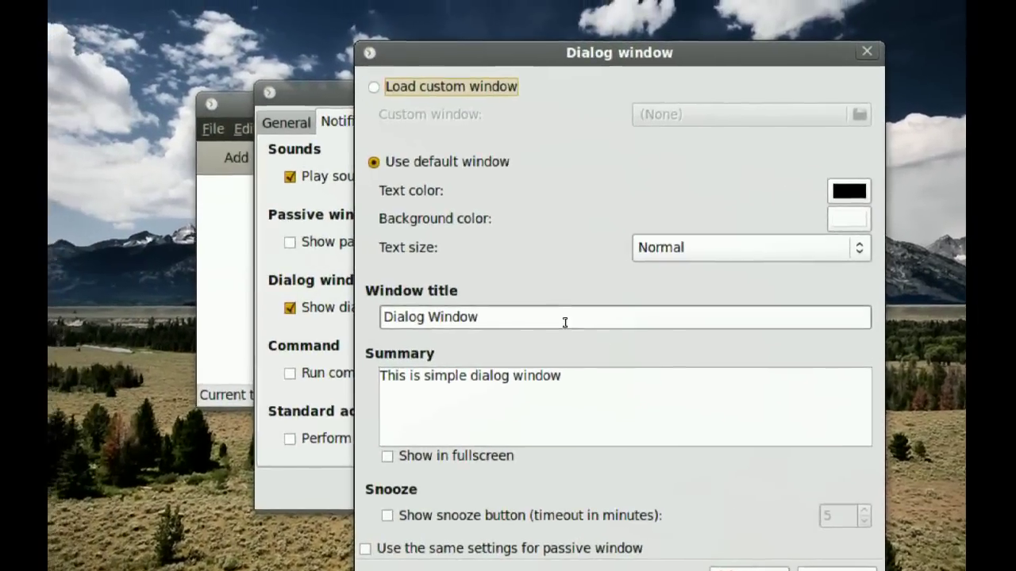
drag(468, 289, 236, 284)
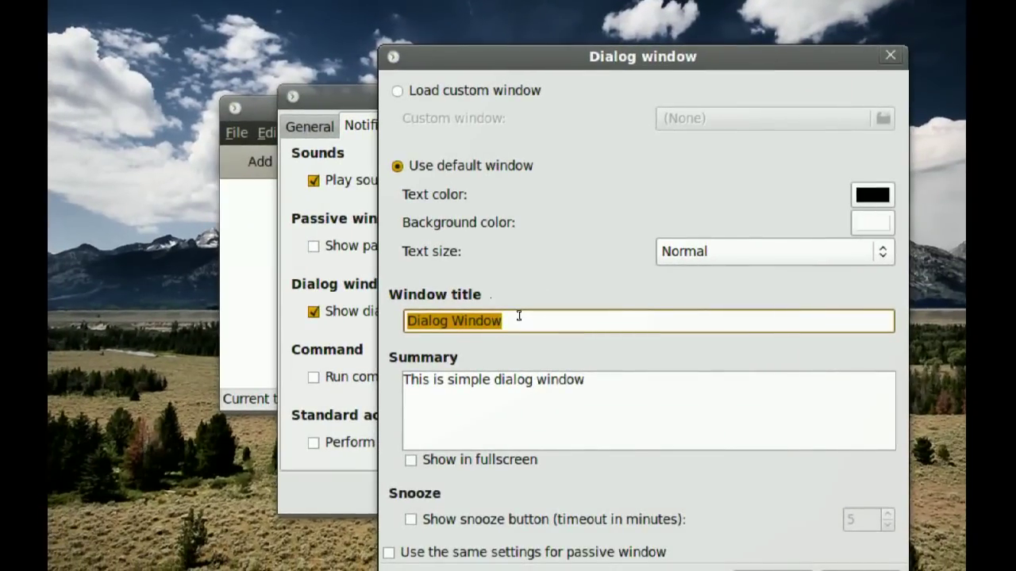
text(Reminder)
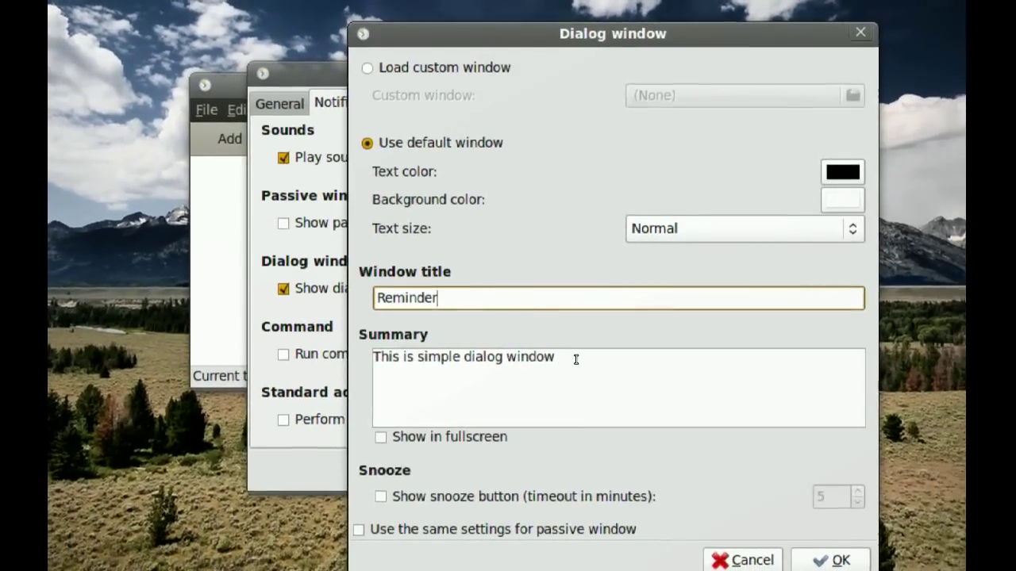
drag(595, 379, 380, 379)
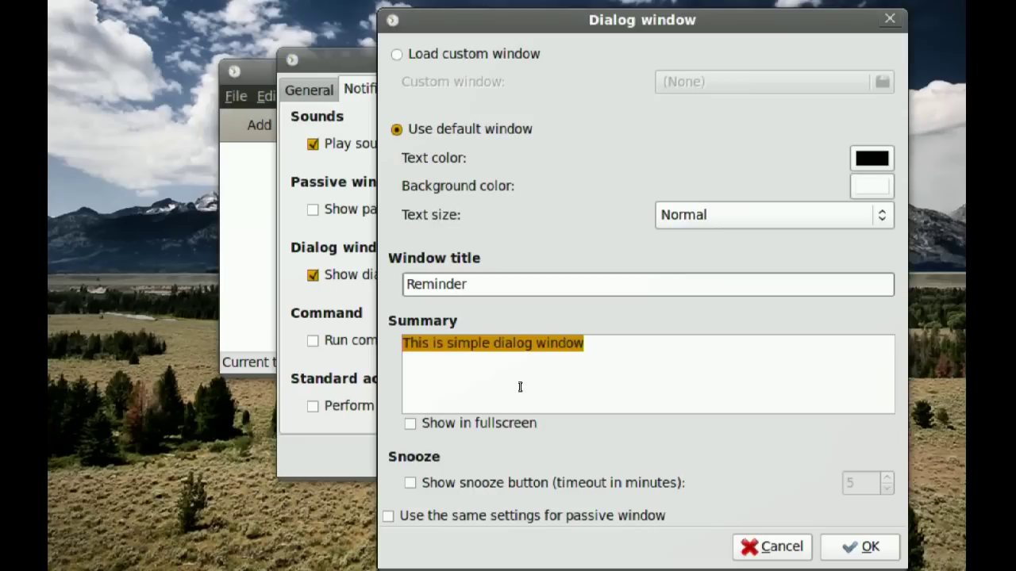
text(Confer)
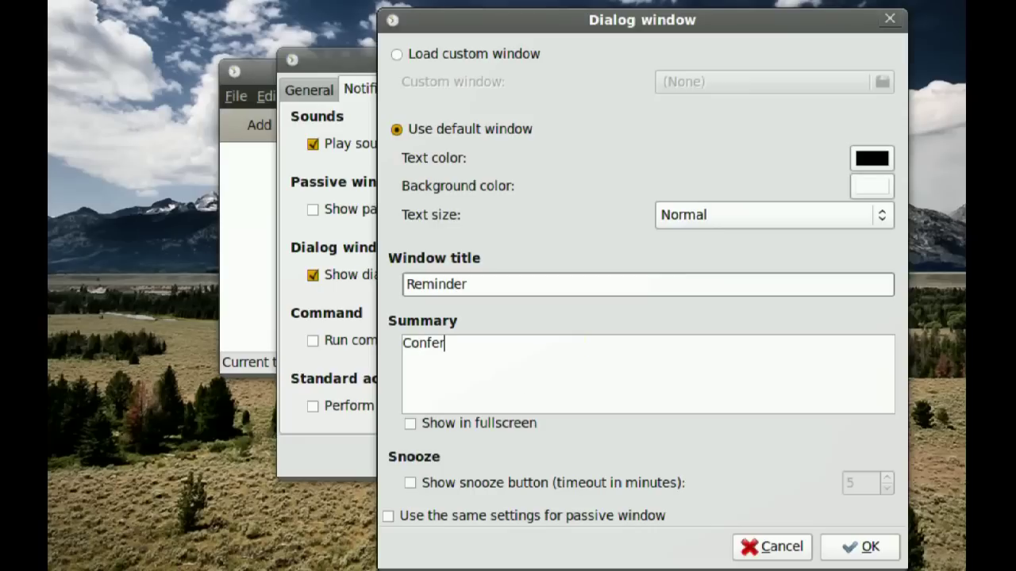
text(ance in 20 mins!)
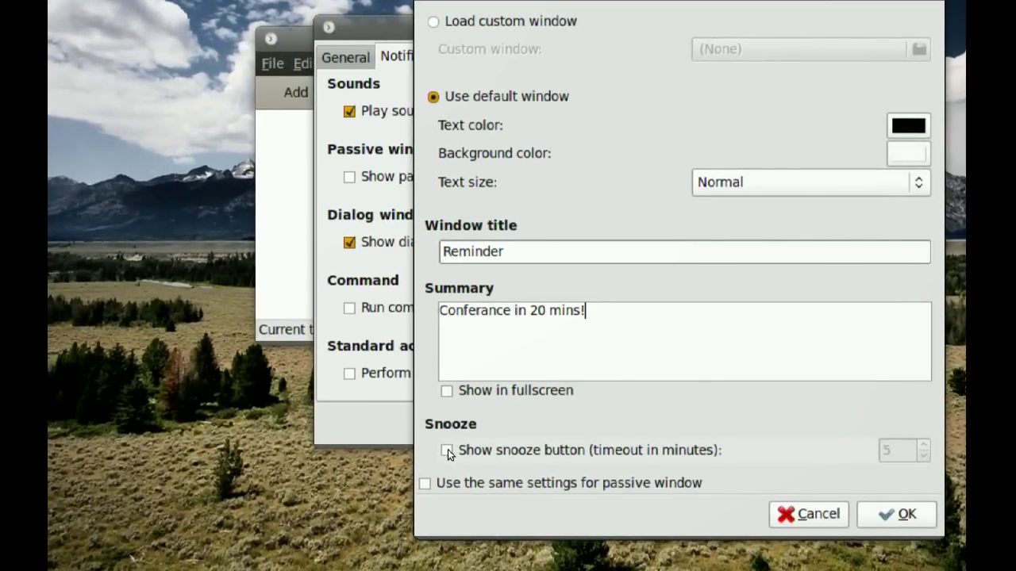
Step: Add a snooze button, keep text size Normal, and confirm the dialog settings
click(446, 452)
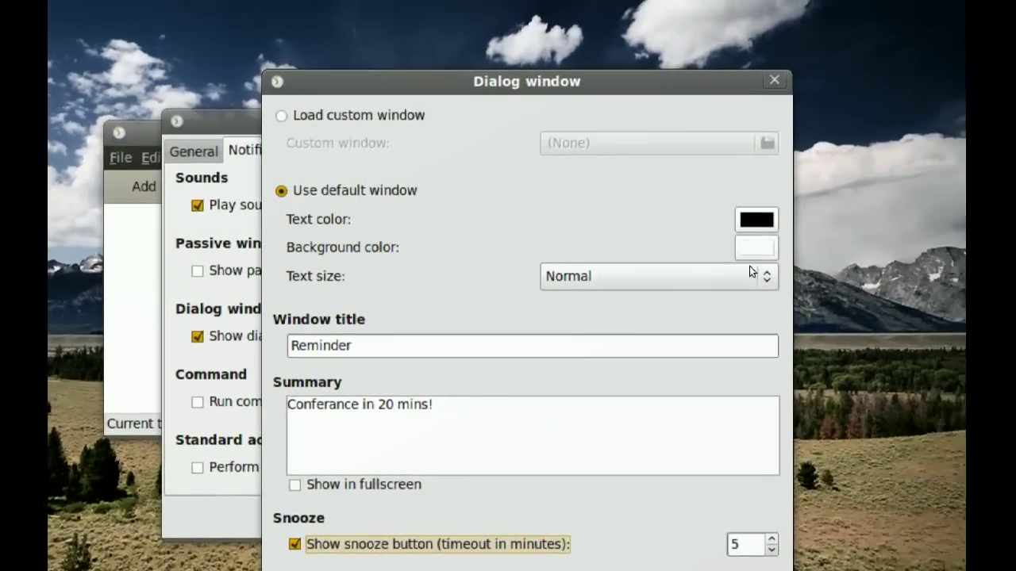
click(749, 271)
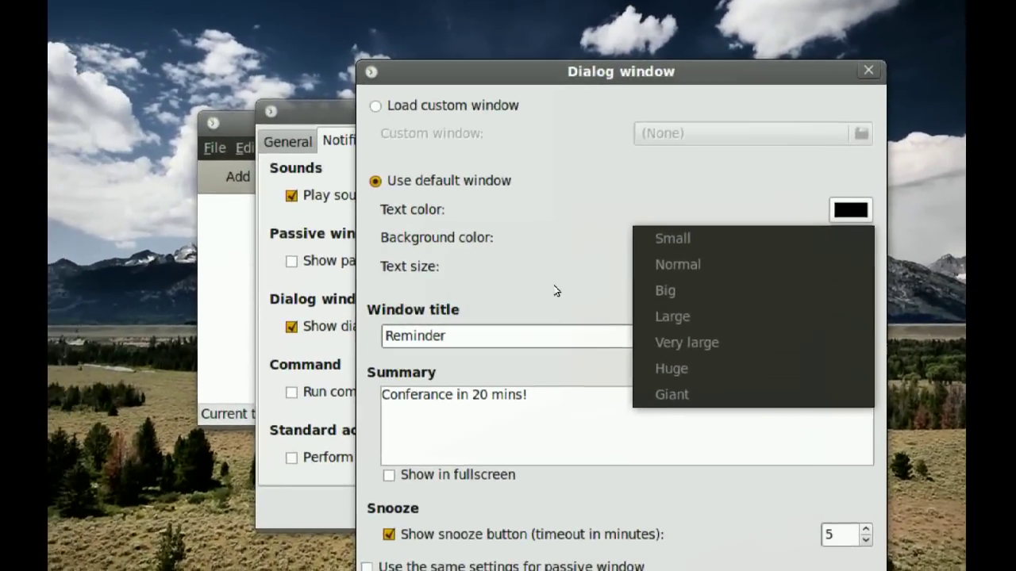
click(730, 256)
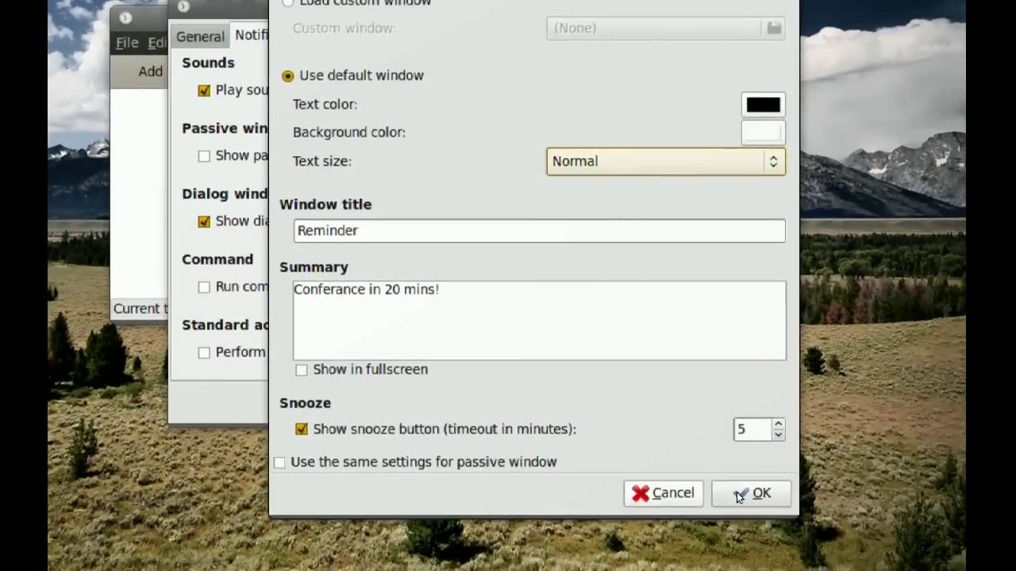
click(738, 537)
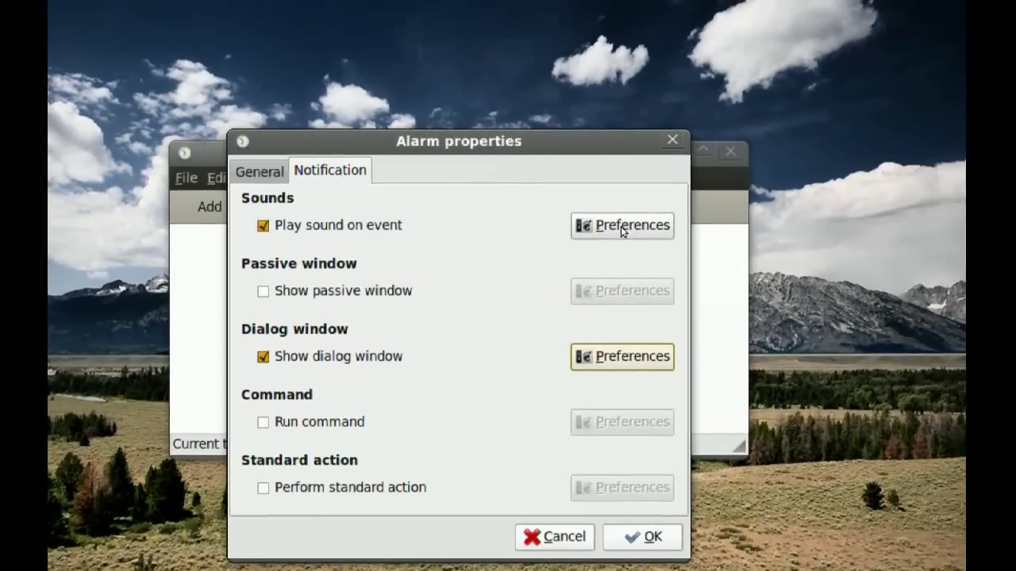
Step: Choose Fade in the Play sound settings so the volume rises from 0 to 100 over 30 seconds
click(680, 148)
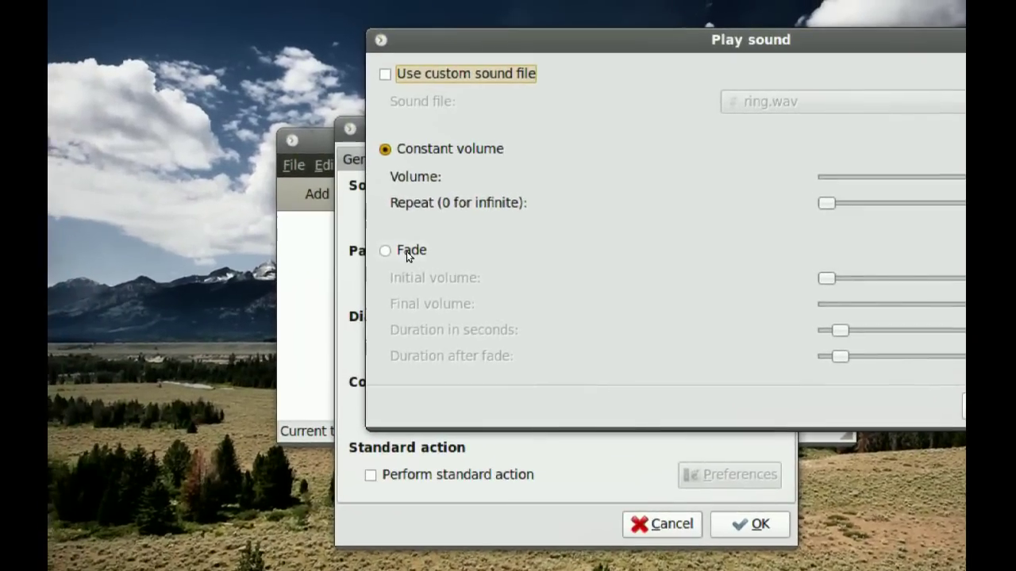
click(369, 239)
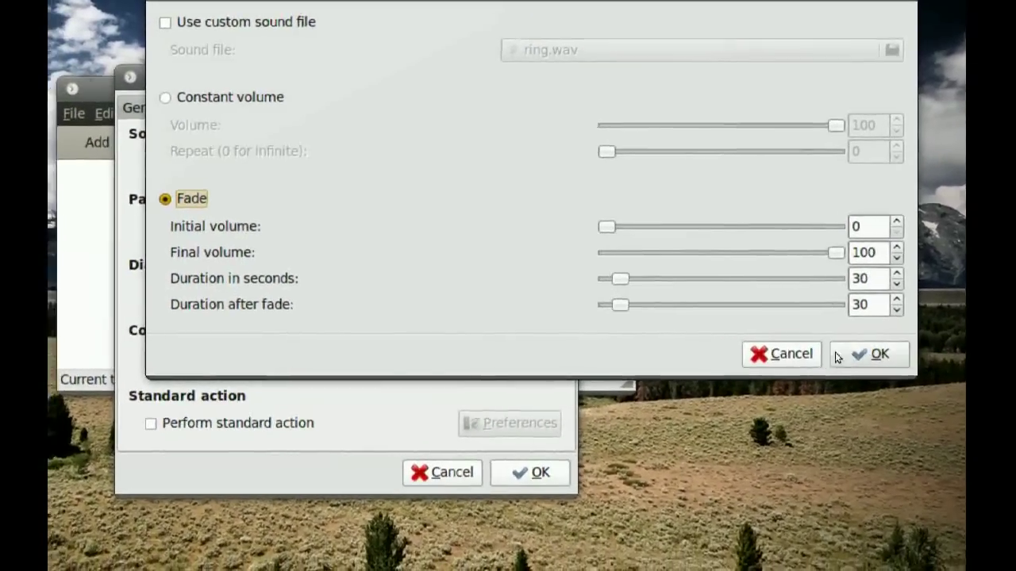
click(803, 354)
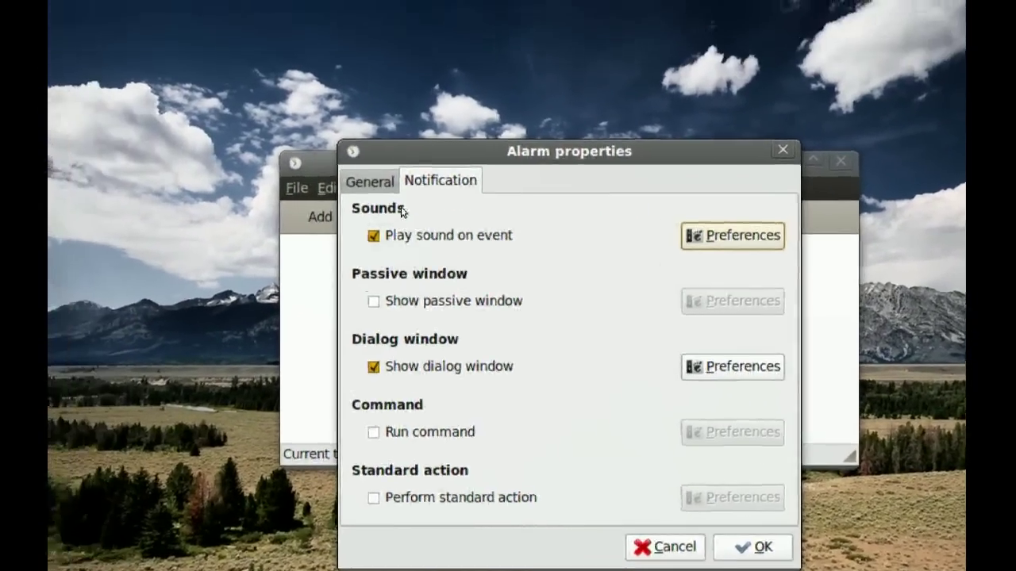
click(293, 112)
click(414, 193)
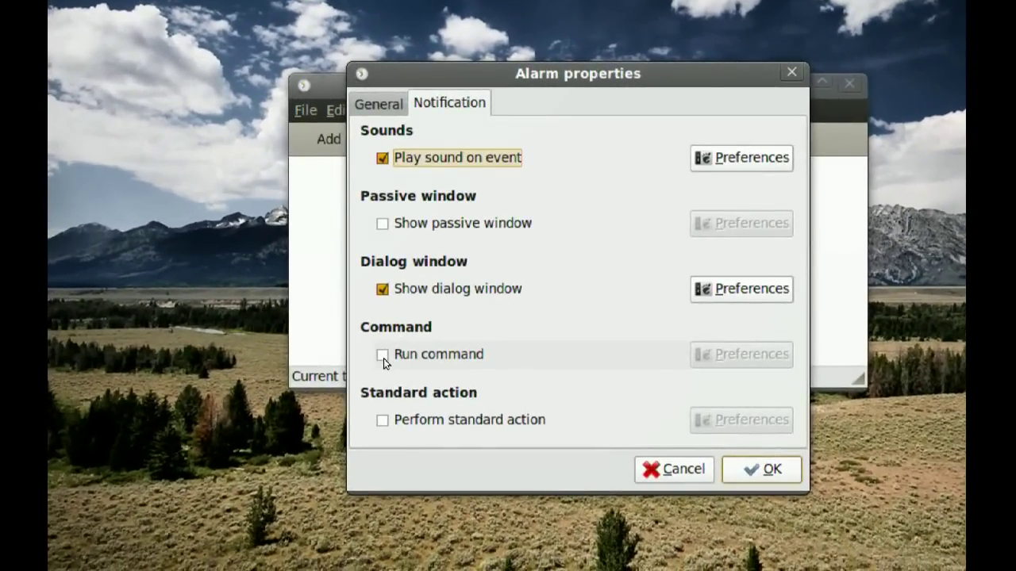
click(382, 357)
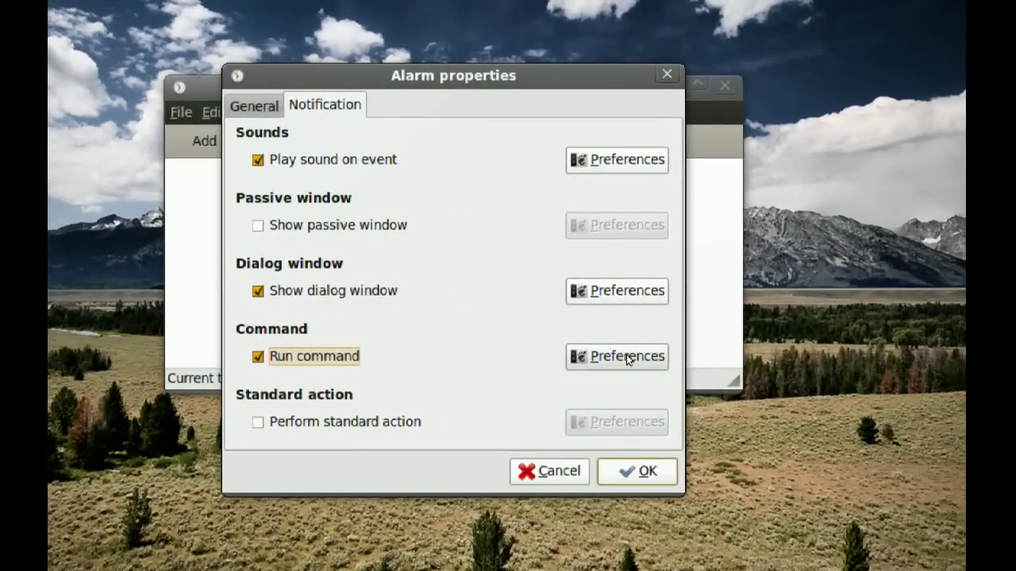
click(627, 359)
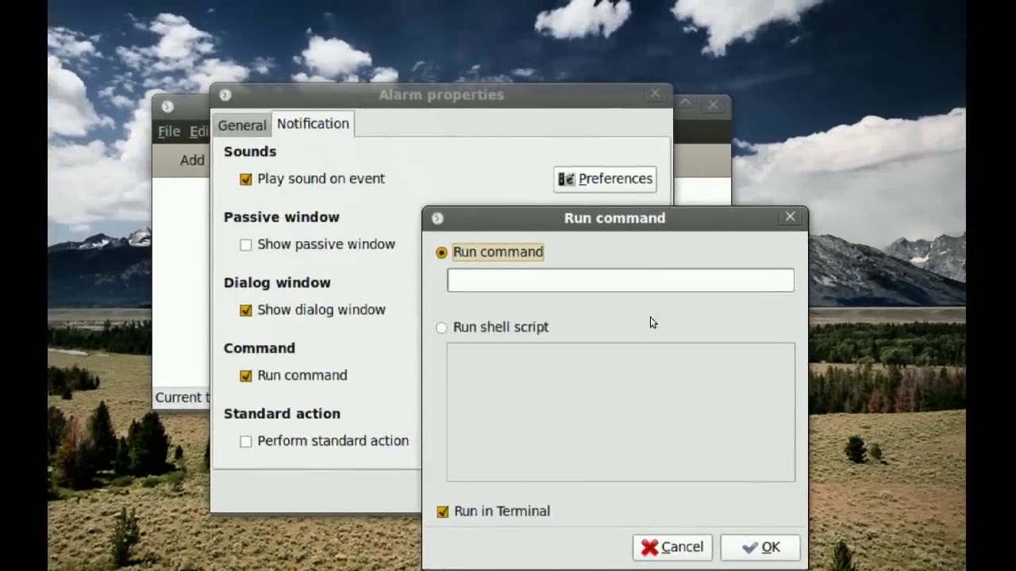
click(603, 242)
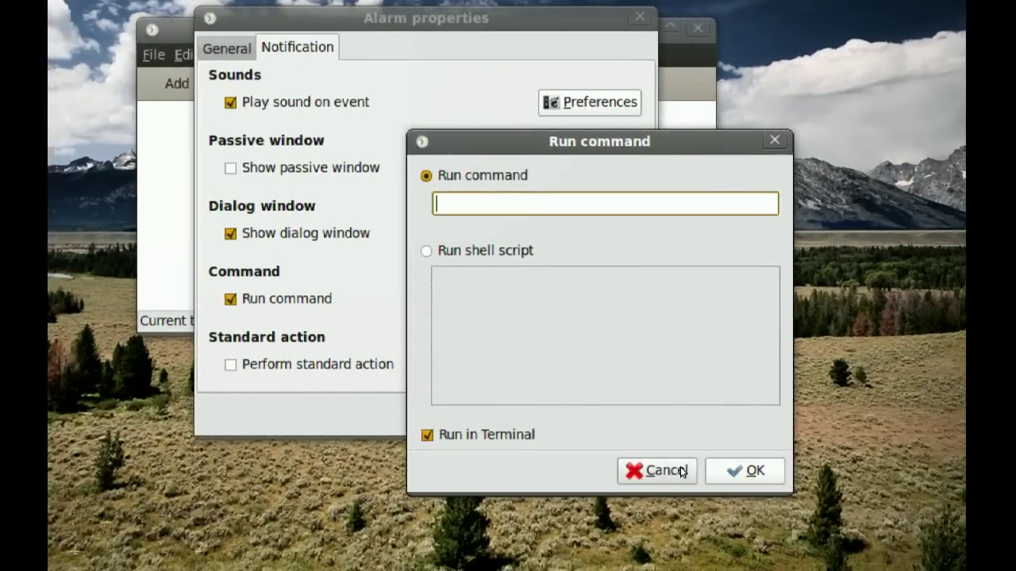
click(722, 471)
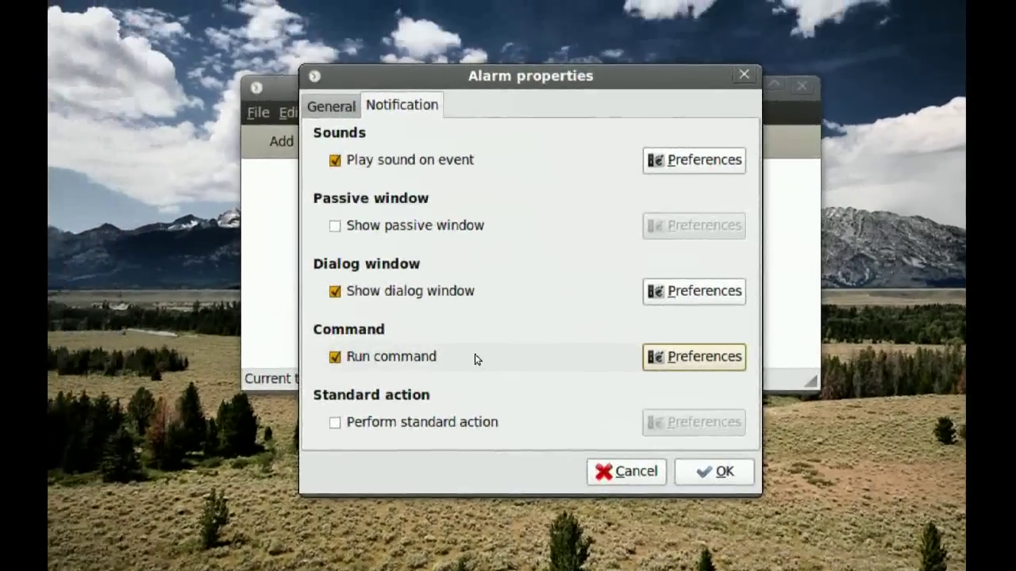
click(365, 354)
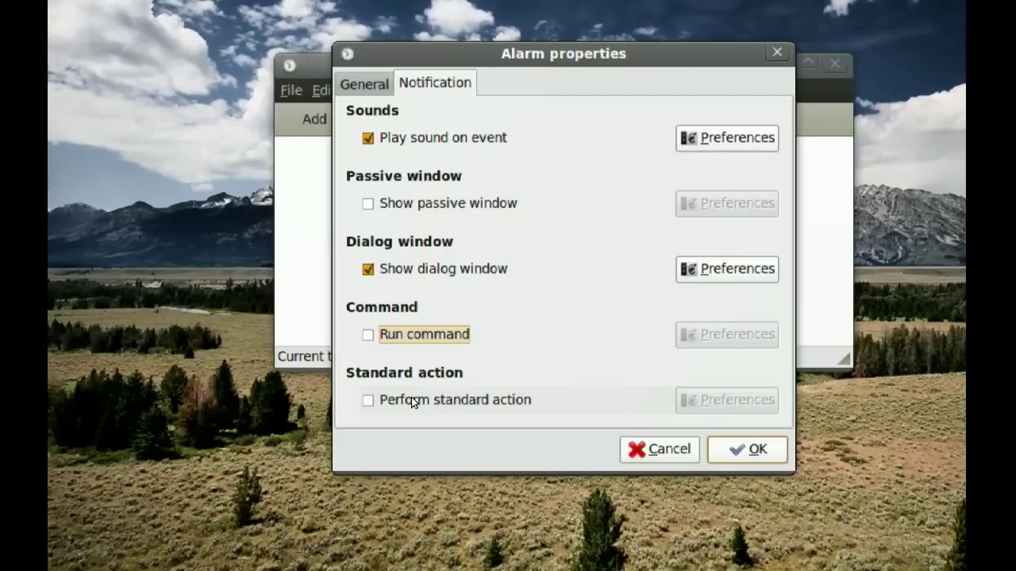
Step: Enable the standard action and view its settings, then cancel without changes
click(412, 399)
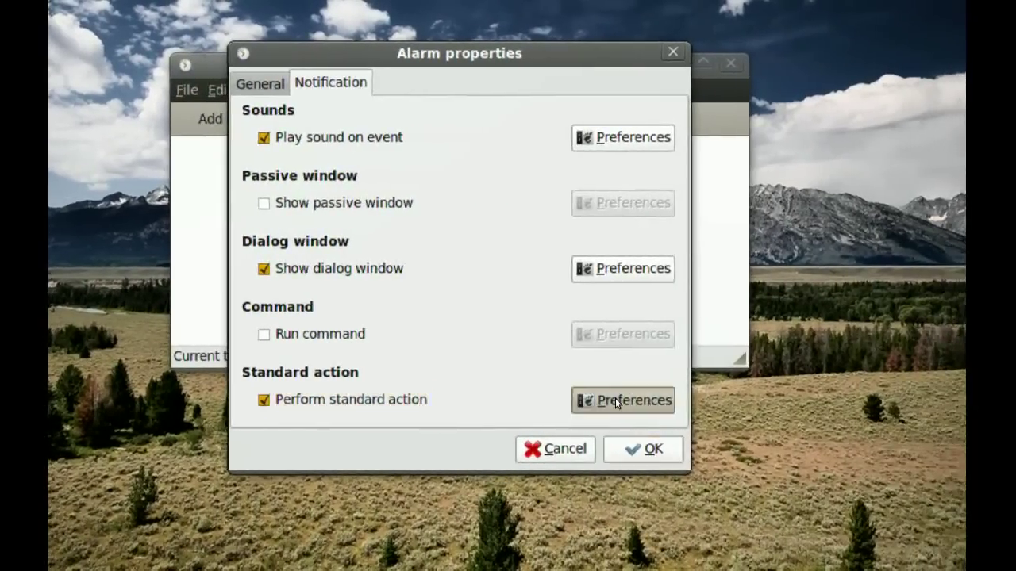
click(616, 401)
drag(607, 271, 538, 147)
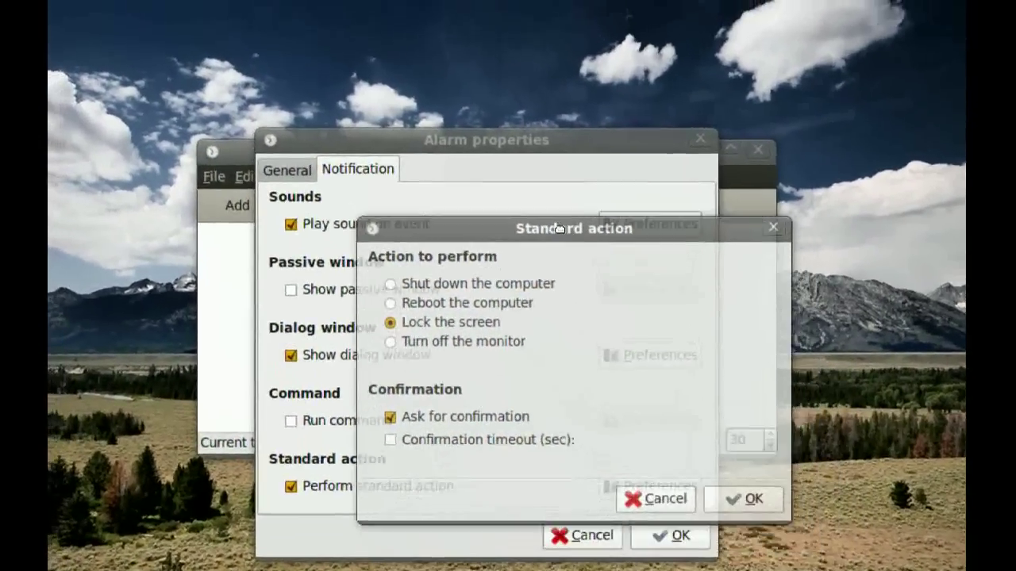
drag(562, 231, 553, 220)
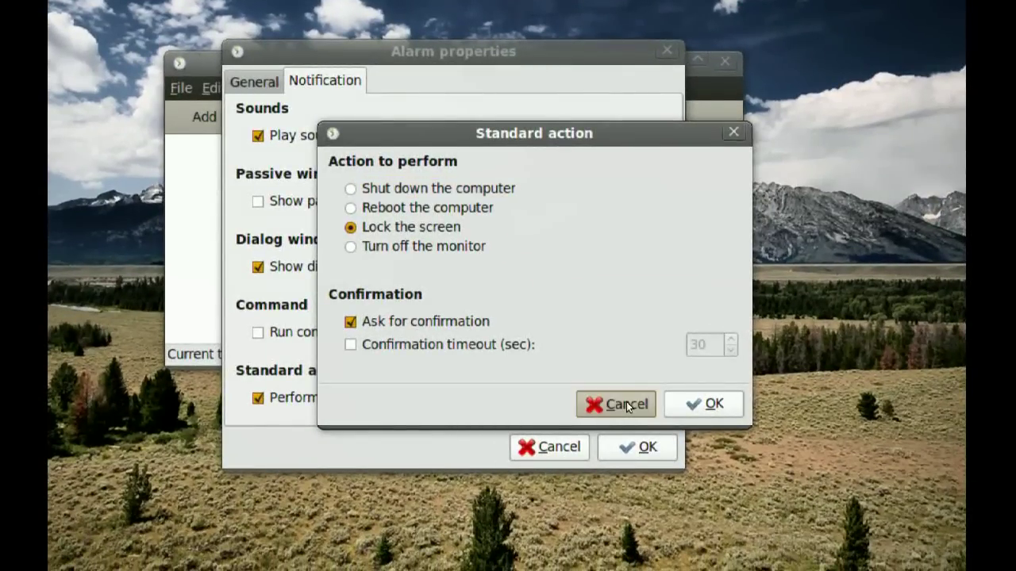
click(626, 402)
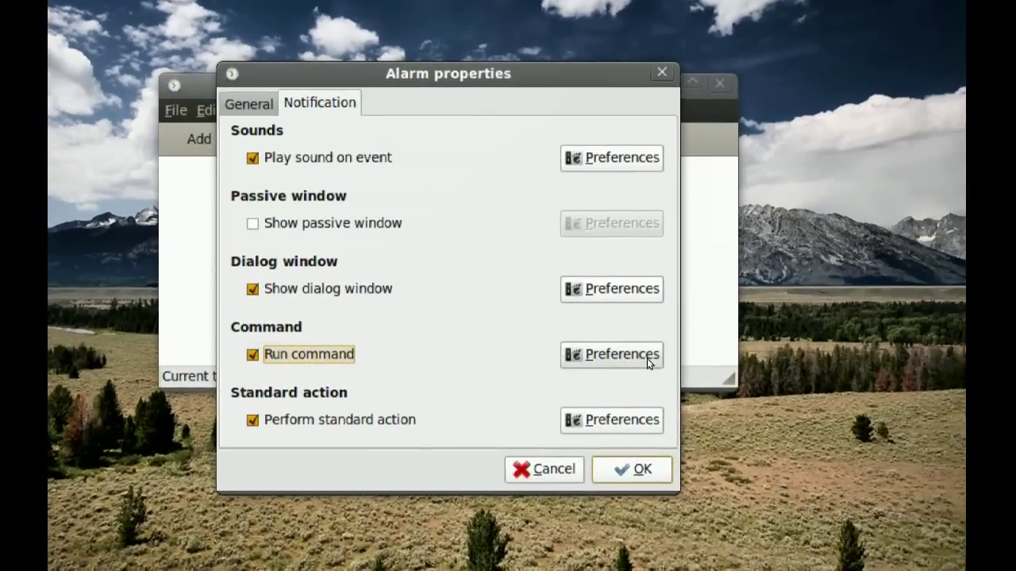
Step: Review the Run command settings, untick both Run command and Standard action, and save the Conferance alarm
click(770, 357)
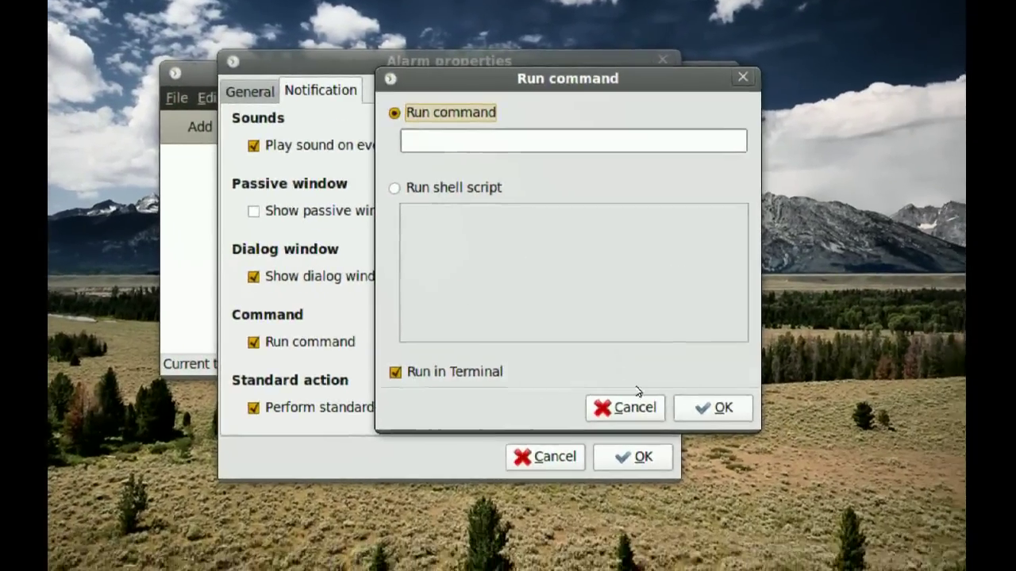
click(627, 406)
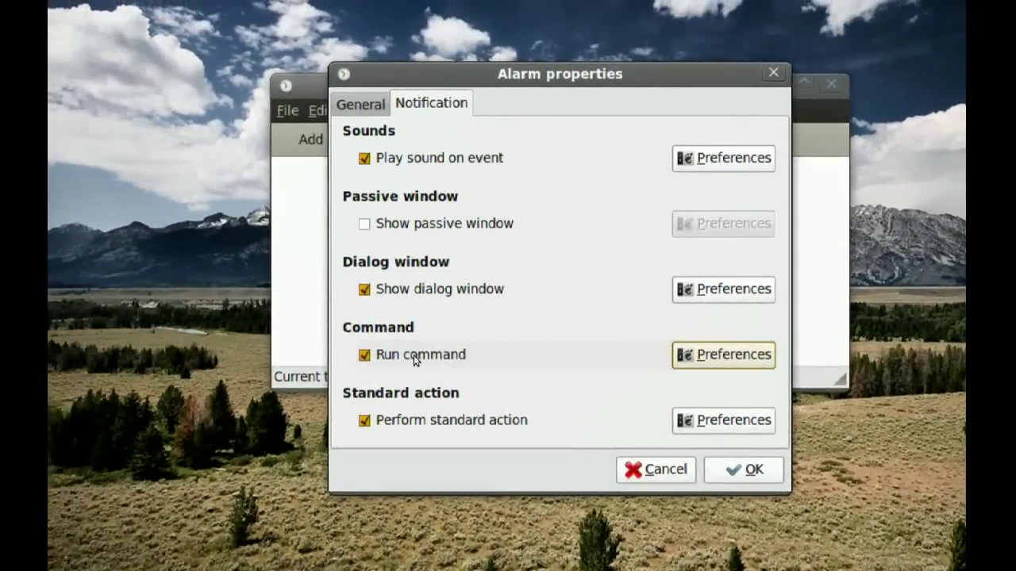
click(333, 335)
click(508, 419)
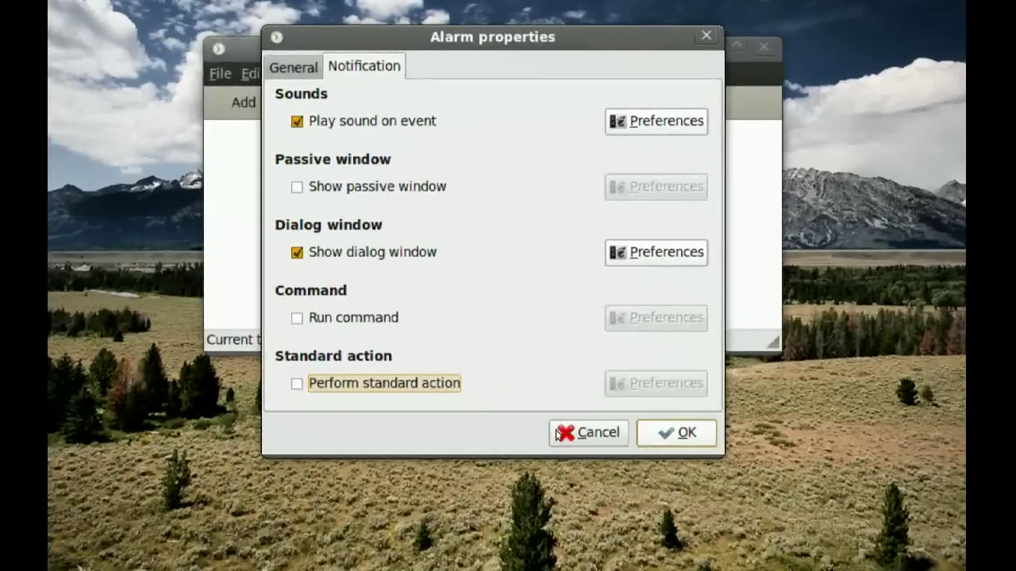
click(640, 433)
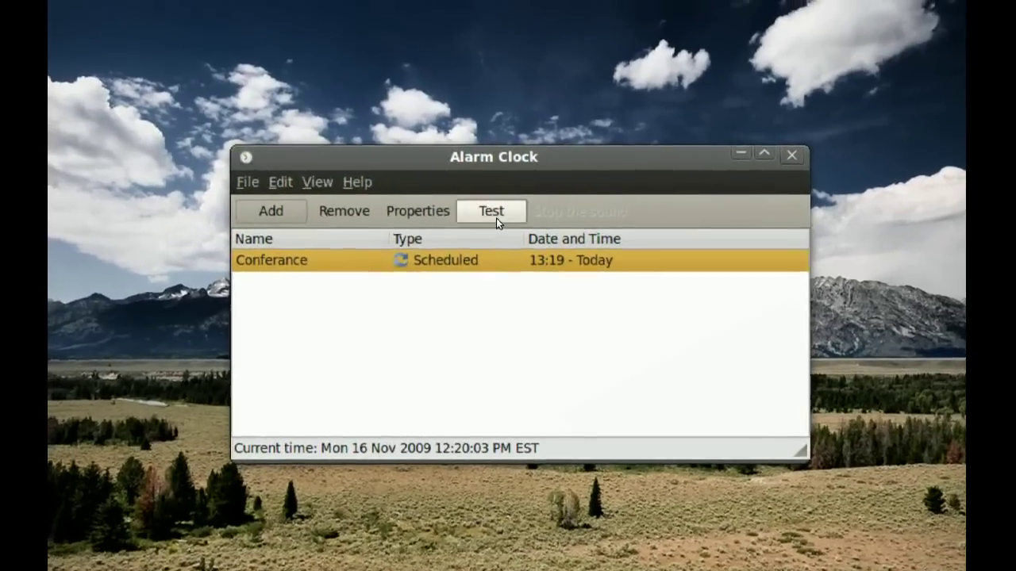
Step: Test the Conferance alarm and snooze its 'Conferance in 20 mins!' reminder
click(494, 221)
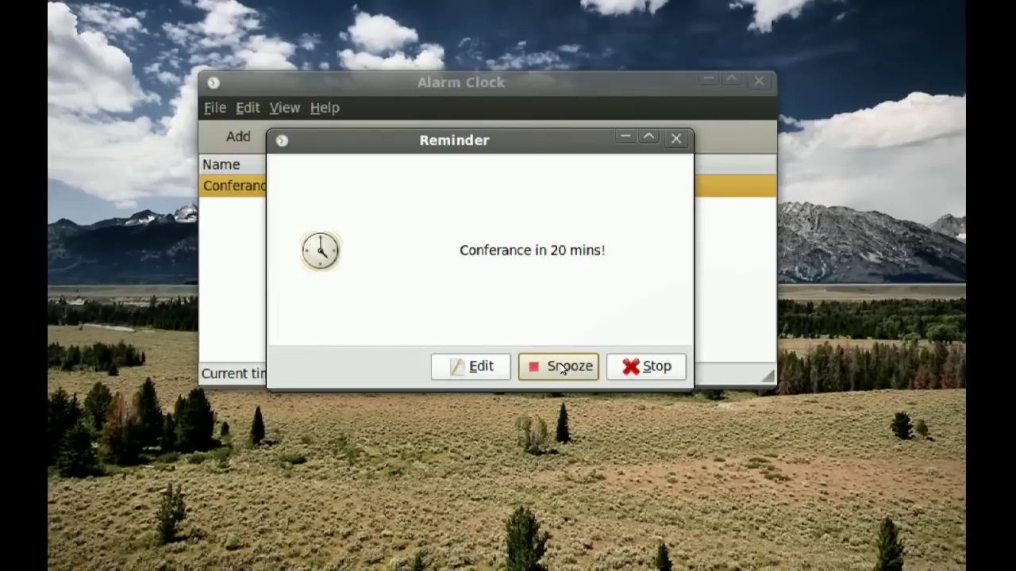
key(Return)
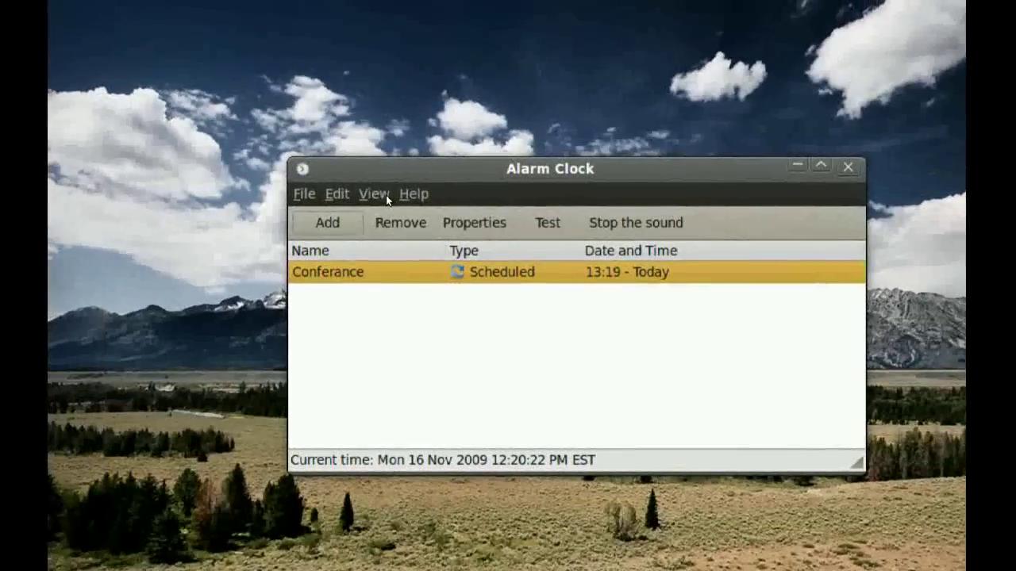
click(384, 195)
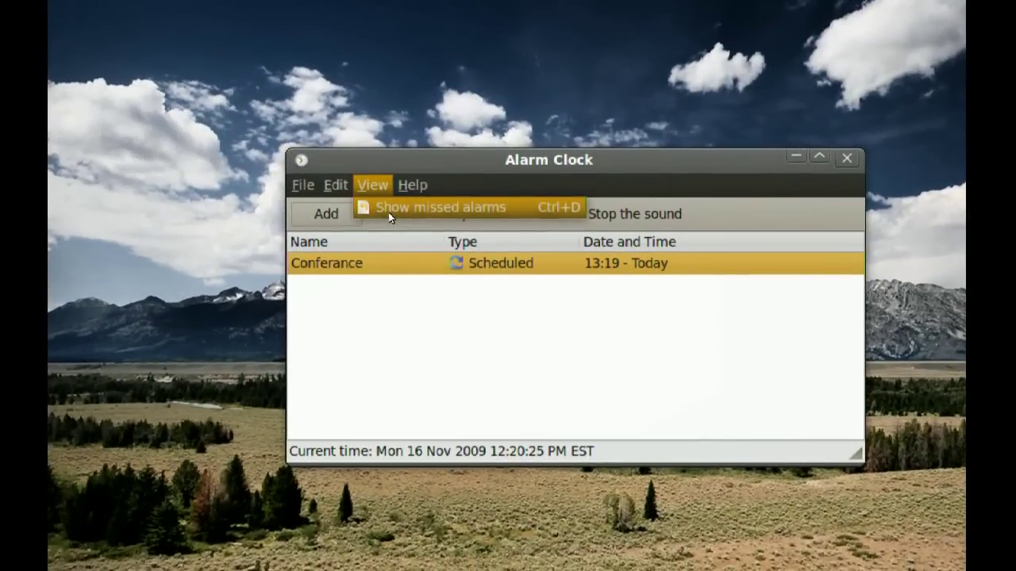
click(388, 212)
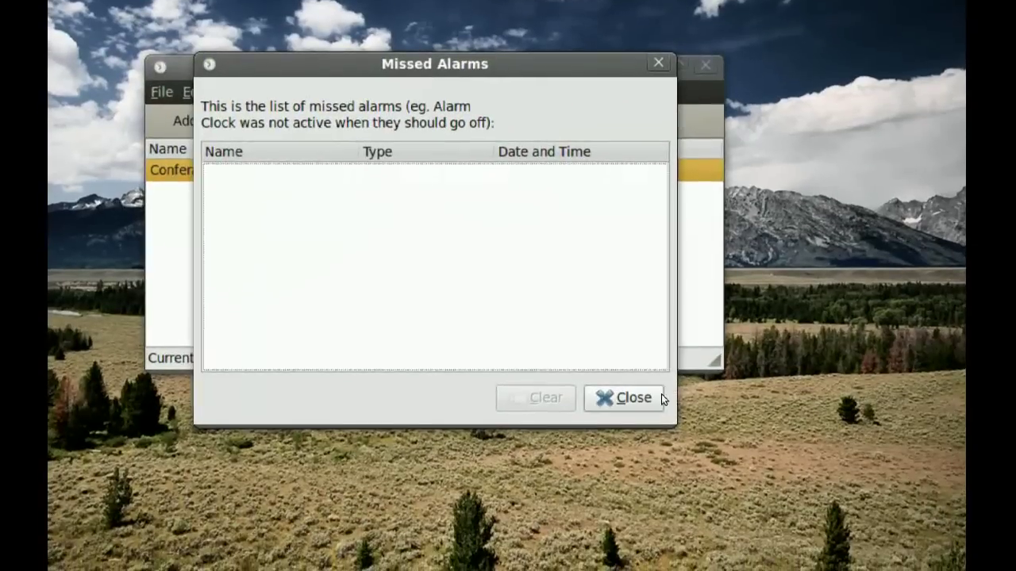
click(683, 471)
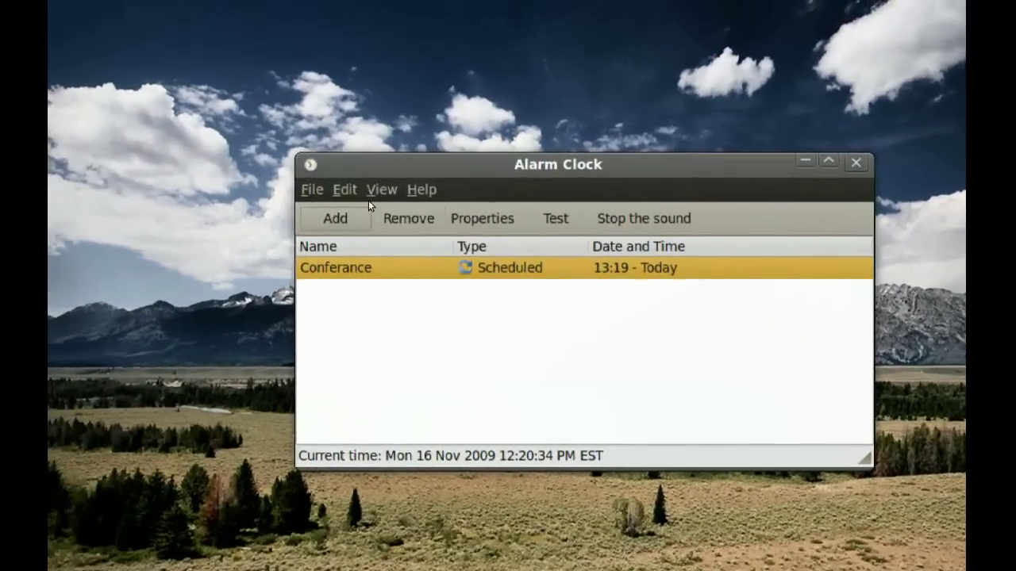
click(252, 138)
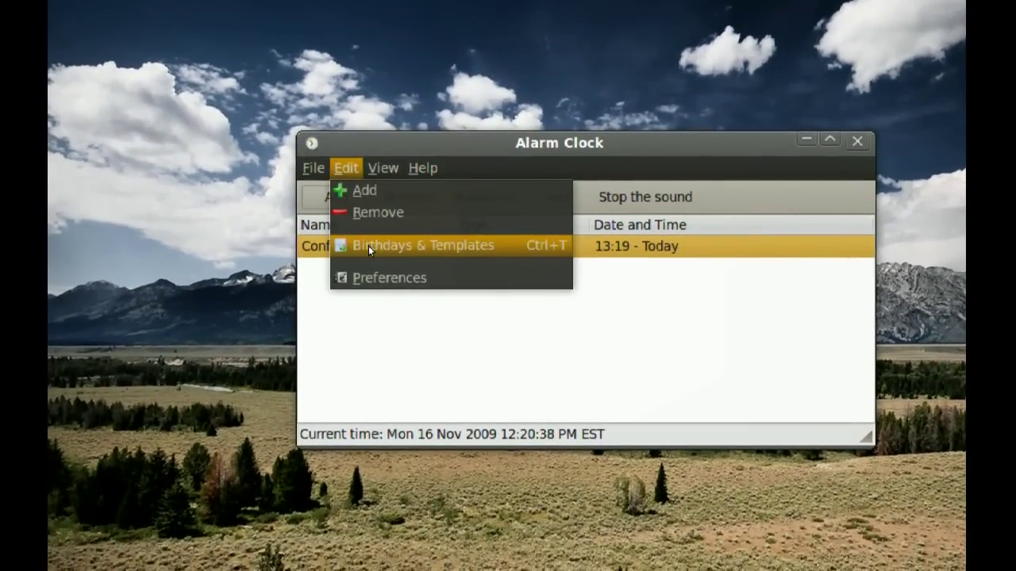
click(397, 246)
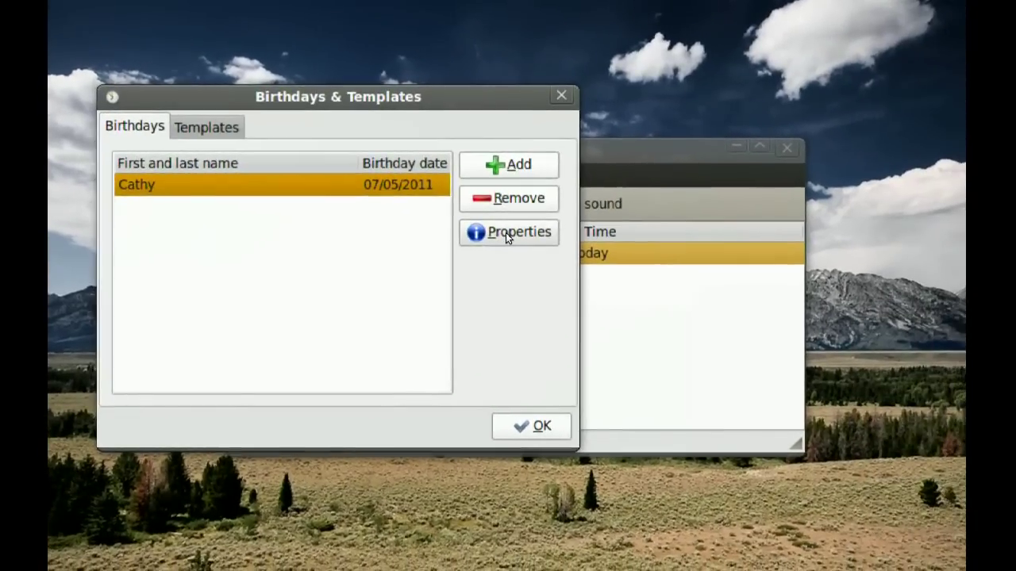
click(506, 232)
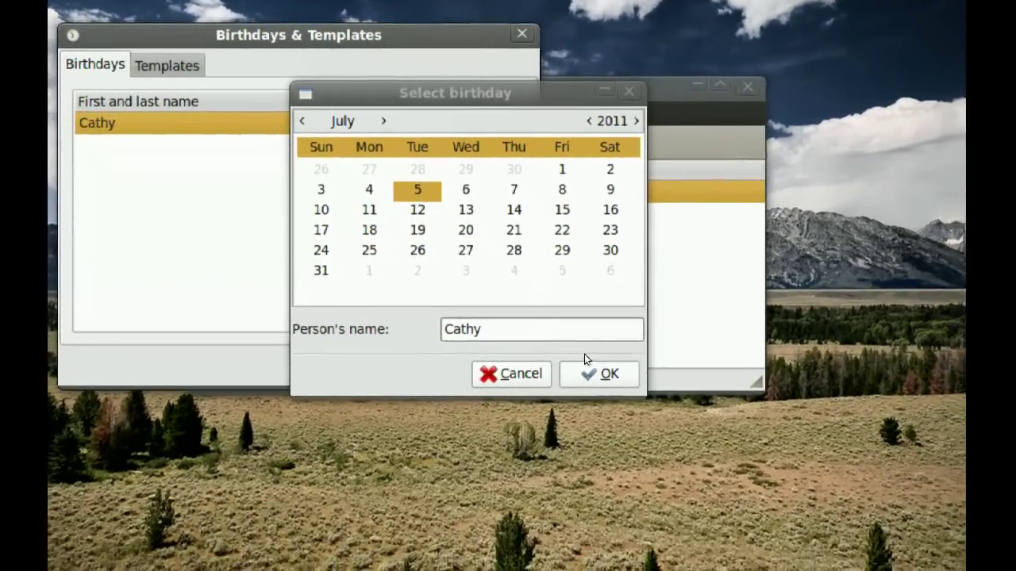
click(622, 413)
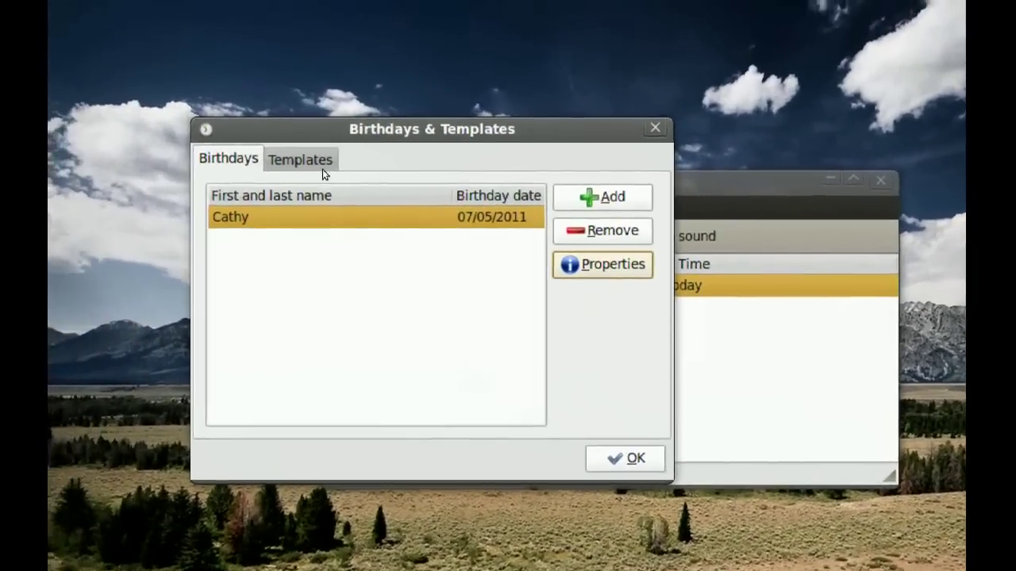
click(180, 66)
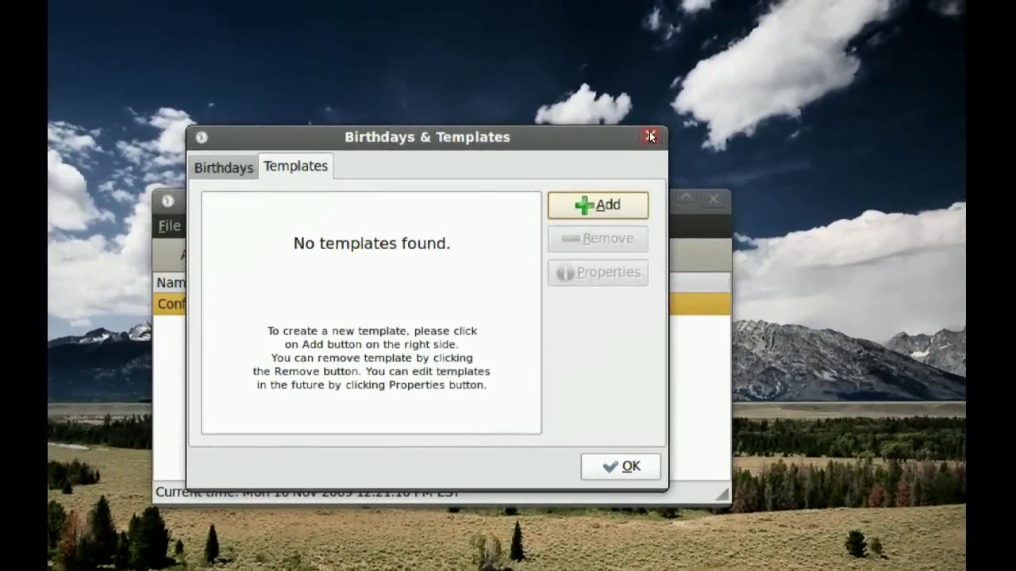
click(678, 112)
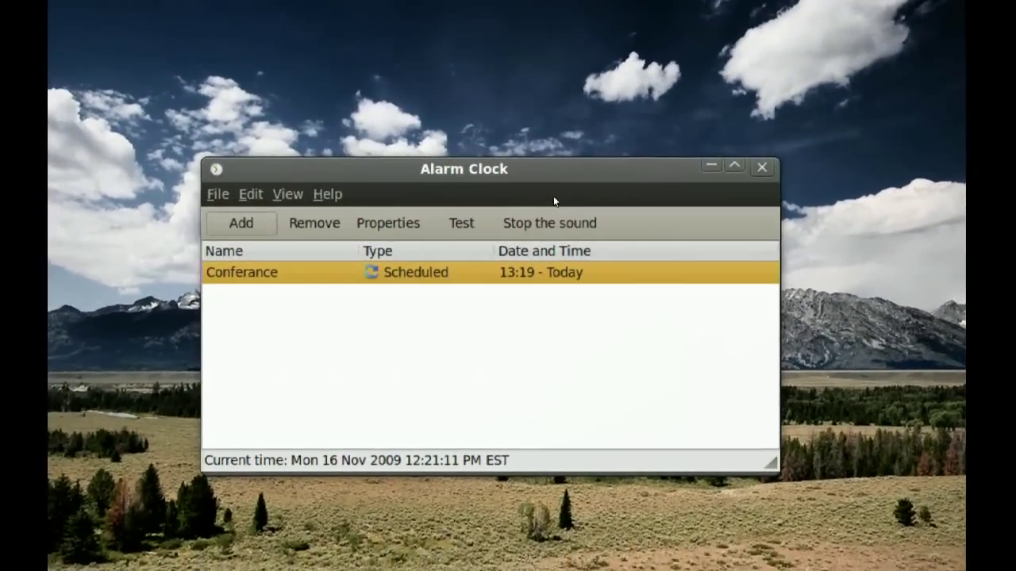